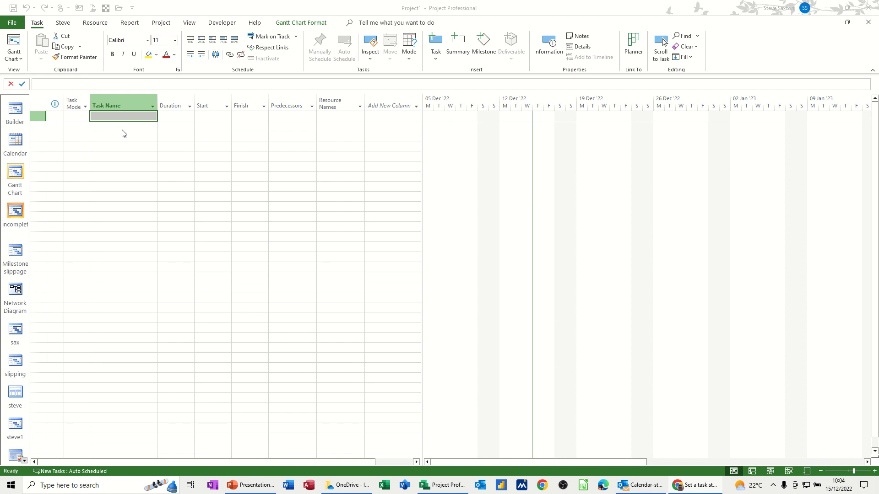
Add a task named Task A in the first row with a duration of 1 day.
left_click(125, 118)
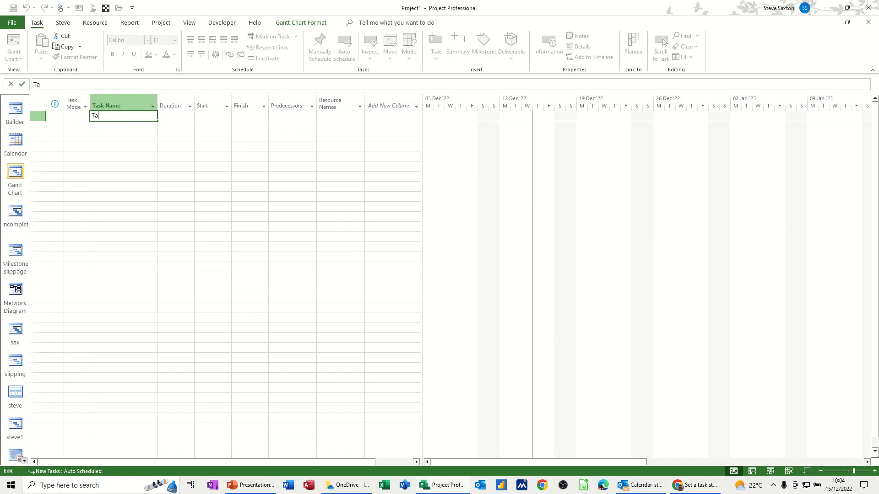
key("Return")
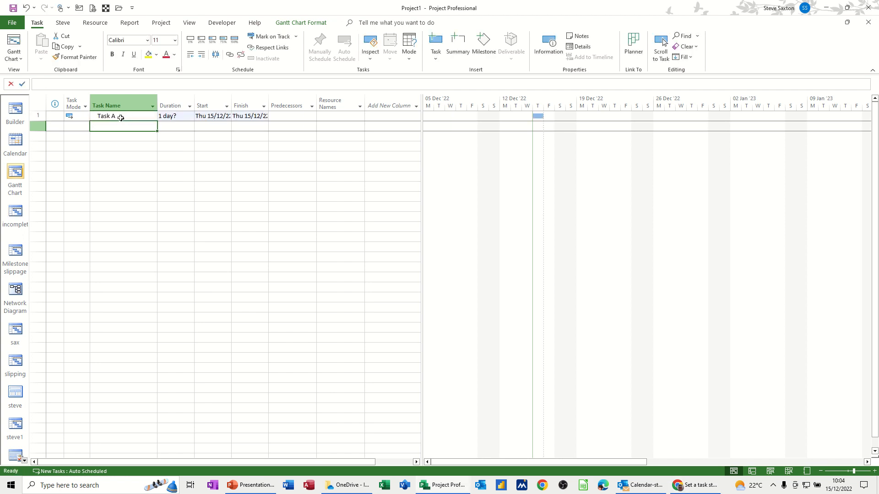
left_click(170, 118)
type("1")
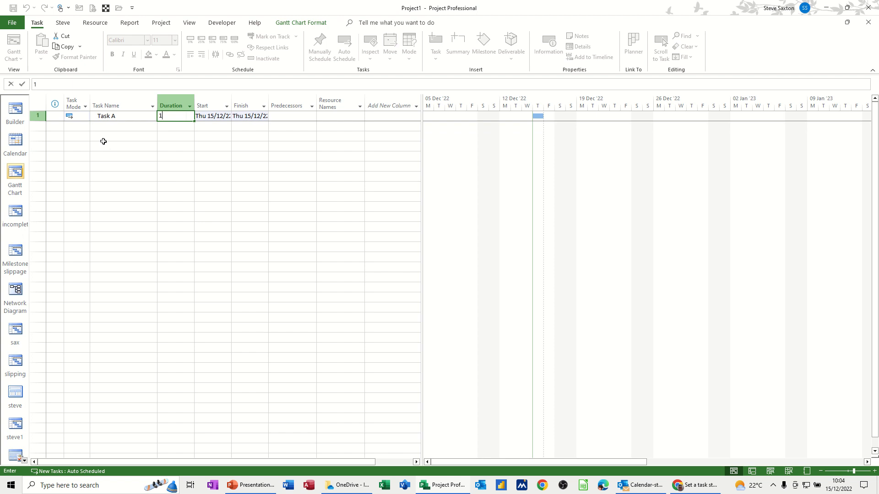
left_click(112, 127)
left_click(114, 117)
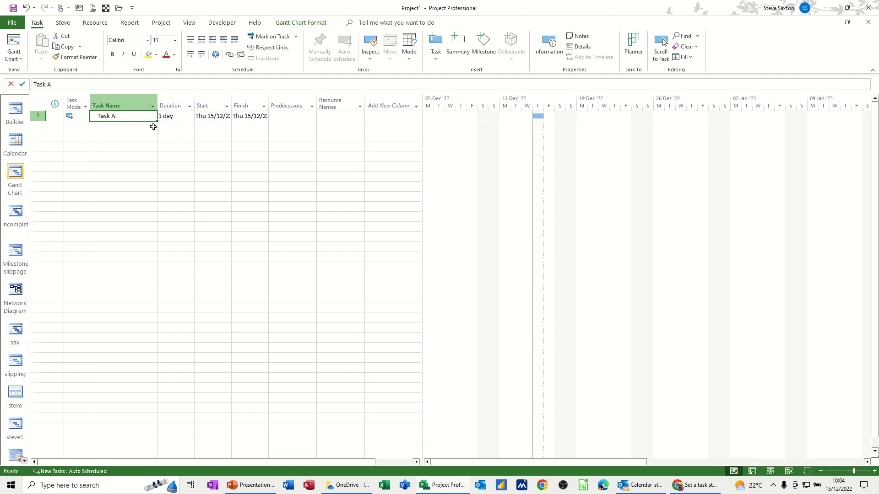
Examine the constraint types offered in Task A's advanced task information, leaving the settings unchanged.
double_click(119, 118)
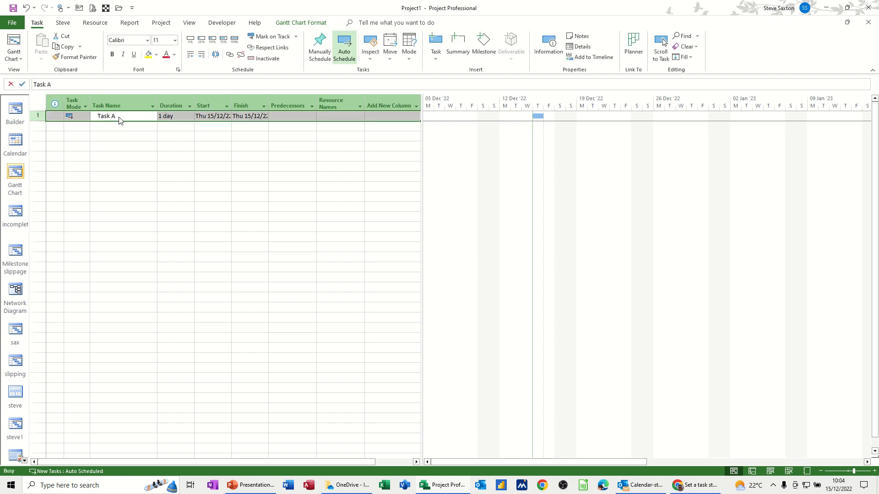
left_click_drag(373, 155, 170, 149)
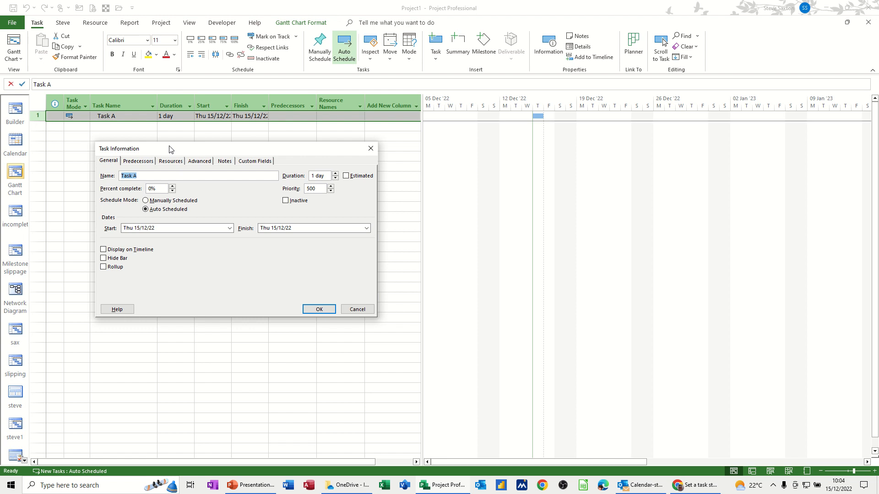
left_click(198, 164)
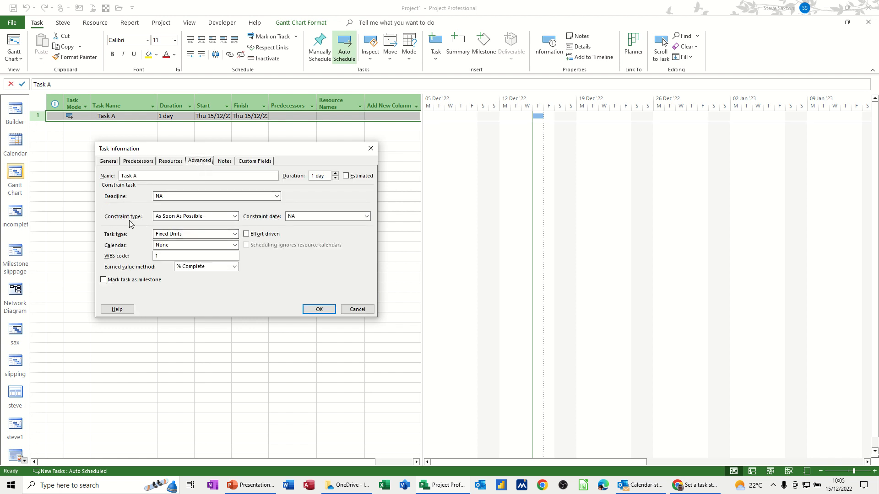
left_click(235, 217)
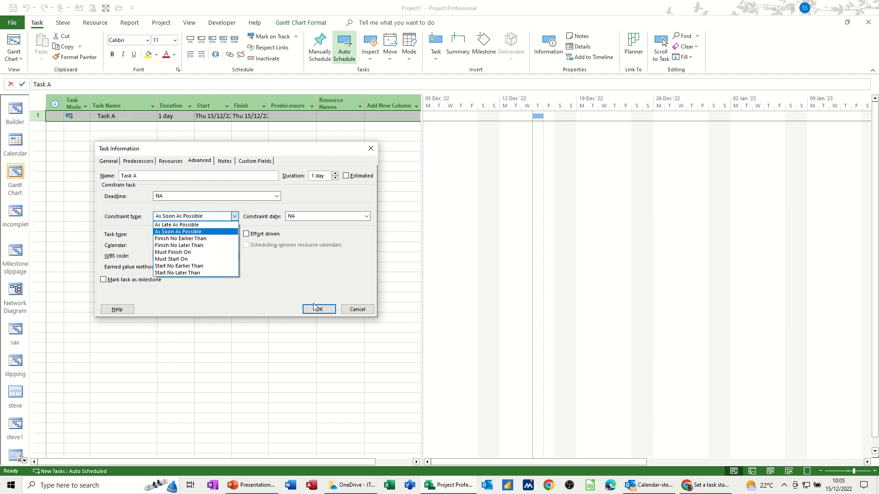
left_click(356, 312)
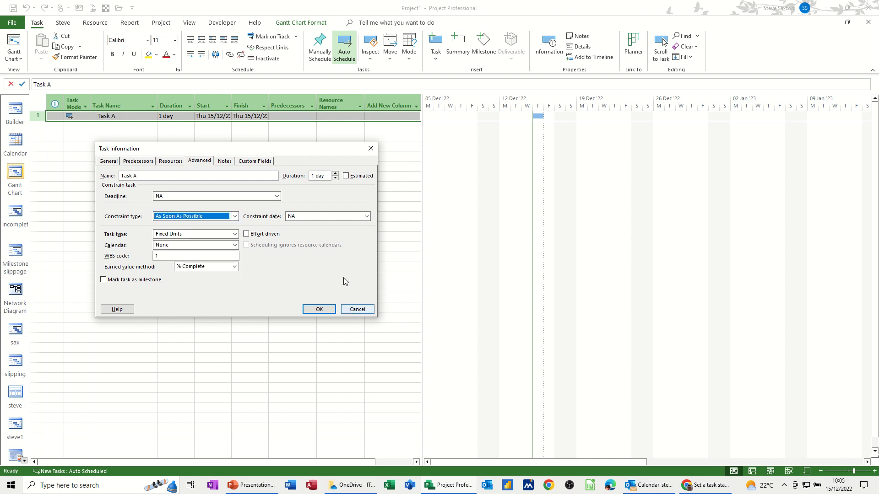
left_click(356, 310)
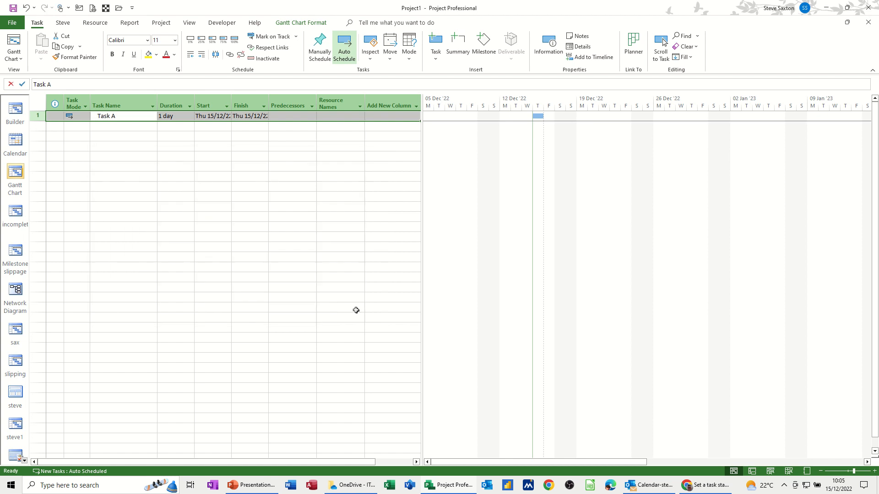
Add a Constraint Type column after the Resource Names column in the task table.
left_click(375, 106)
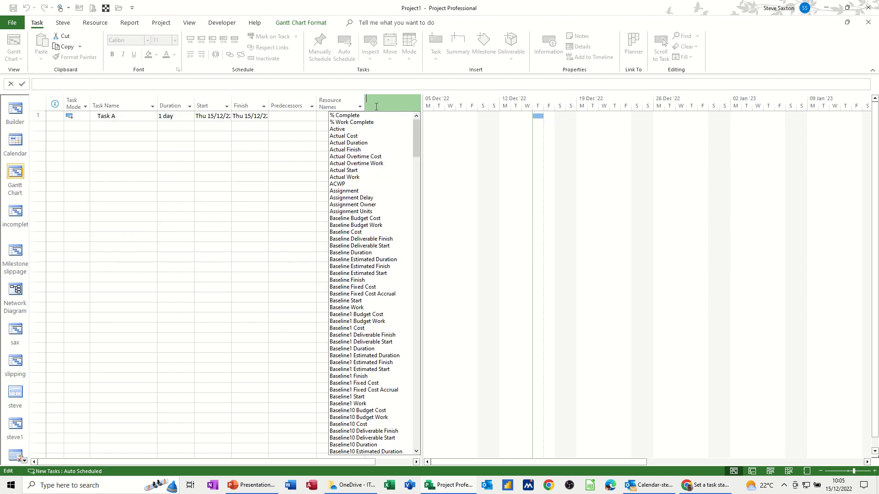
type("confirmed")
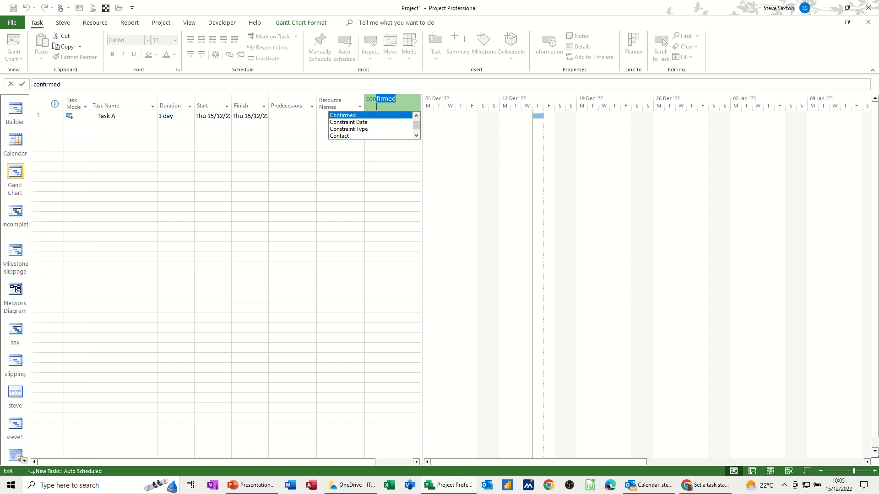
left_click(355, 129)
left_click(377, 117)
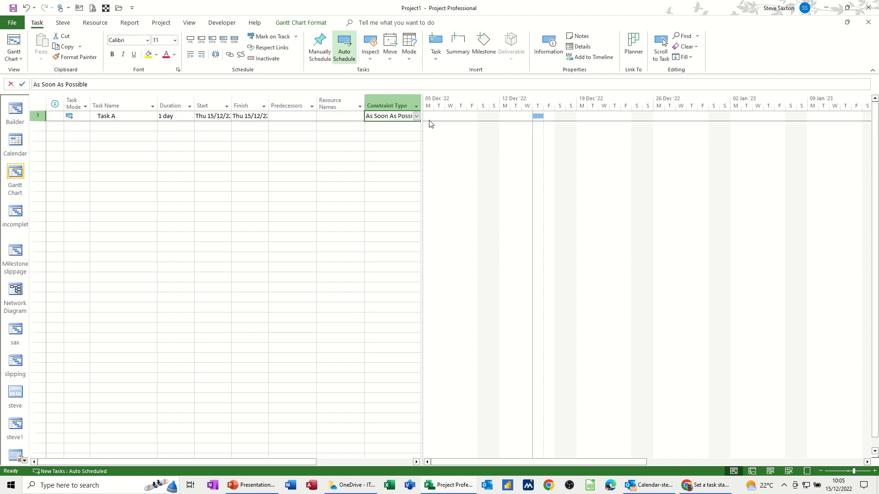
Enlarge the task table area, add a Constraint Date column, and fit the Constraint Type column to its contents.
left_click_drag(422, 139, 542, 155)
left_click(423, 100)
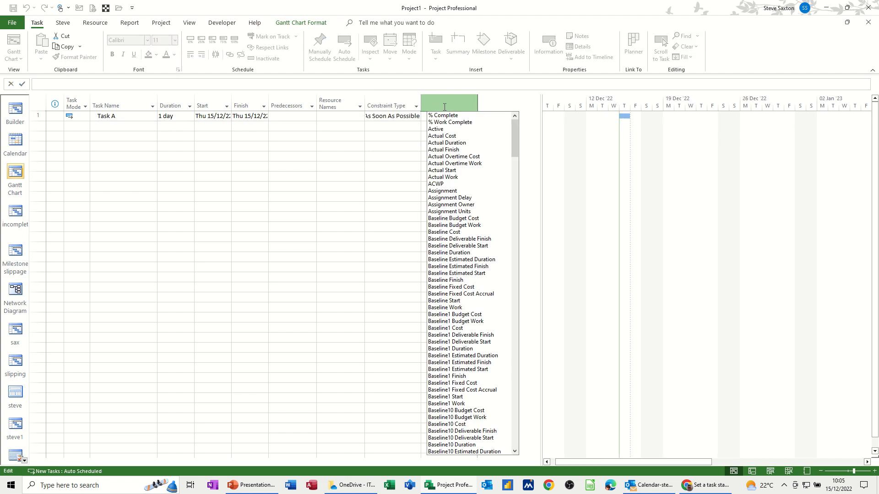
type("confirmed")
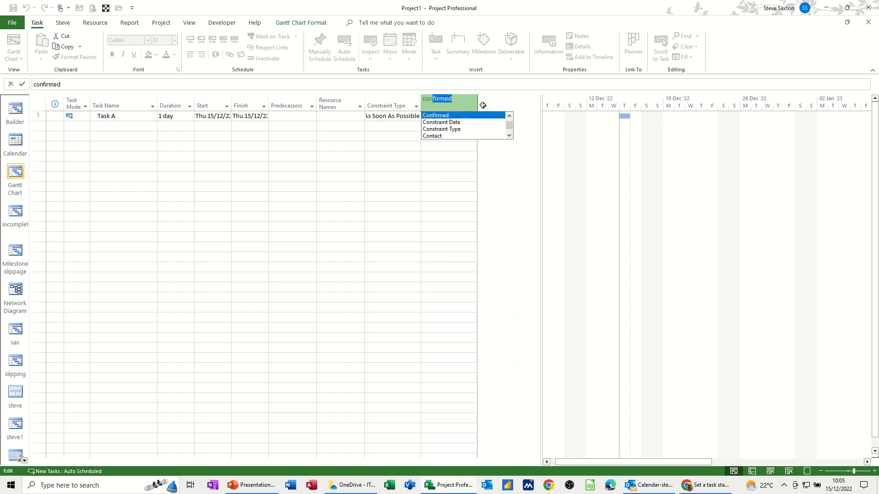
left_click(460, 122)
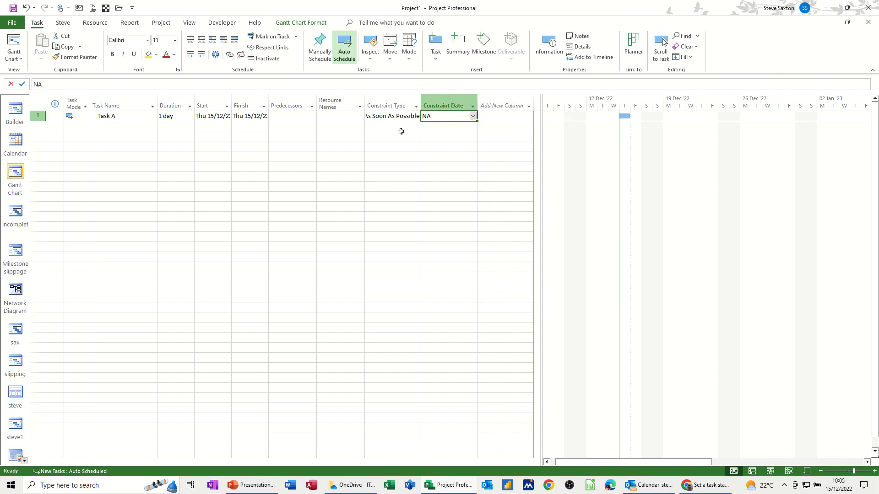
double_click(423, 106)
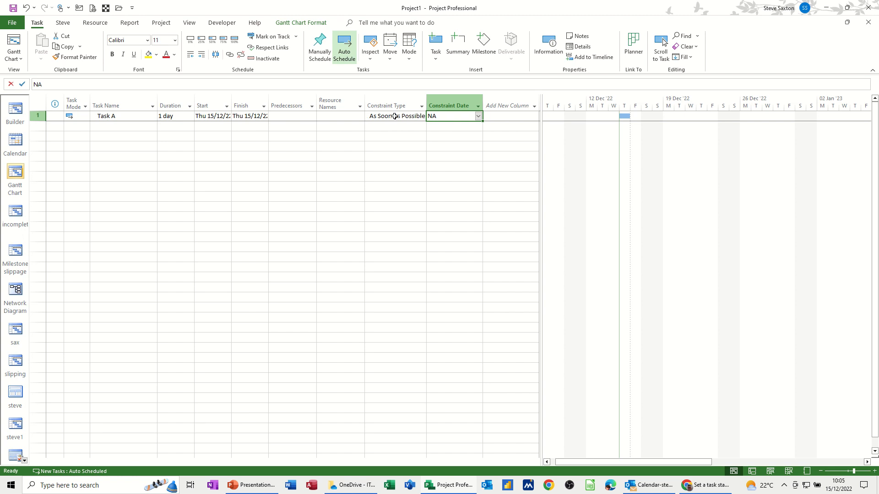
Set the project to be scheduled from Project Finish Date in the project information.
left_click(133, 24)
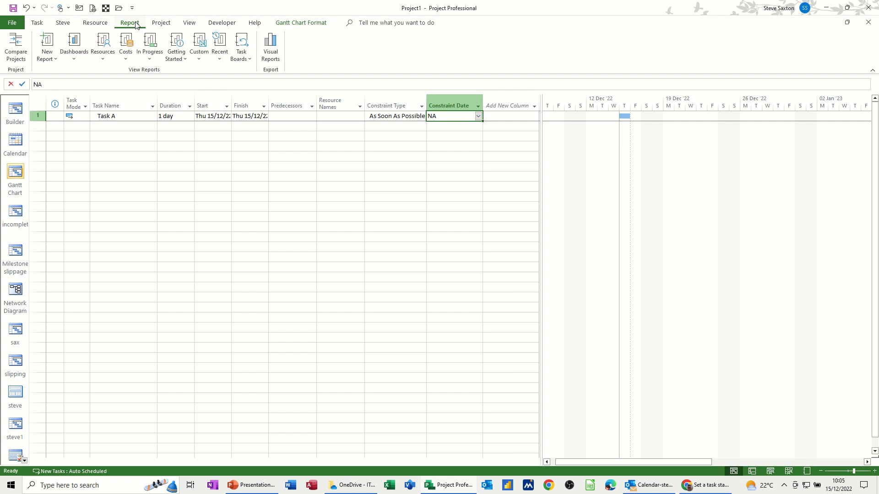
left_click(161, 23)
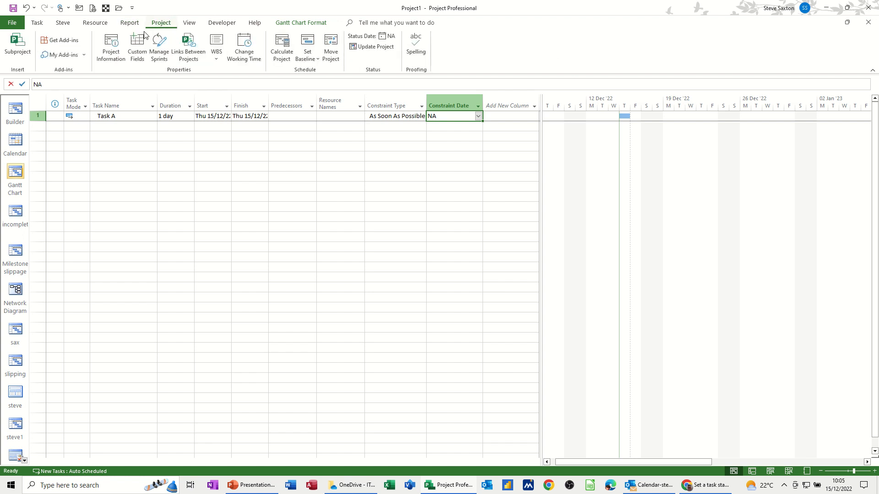
left_click(116, 51)
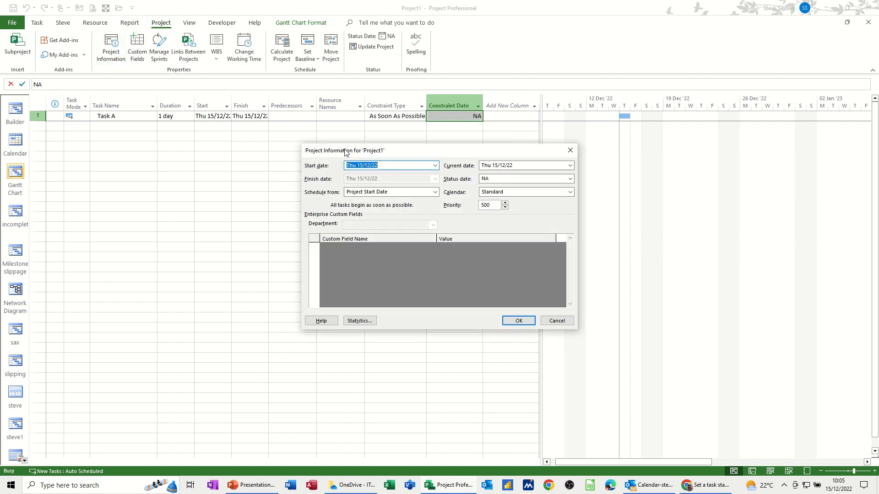
left_click_drag(345, 153, 281, 153)
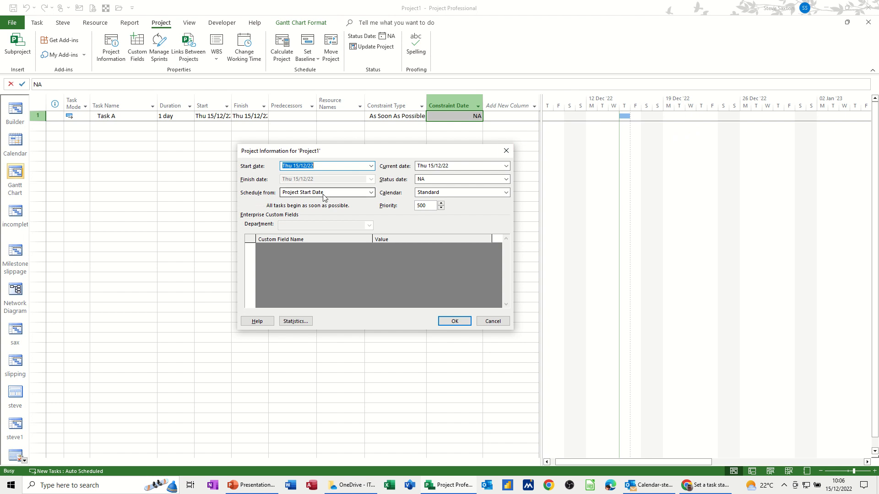
left_click(306, 195)
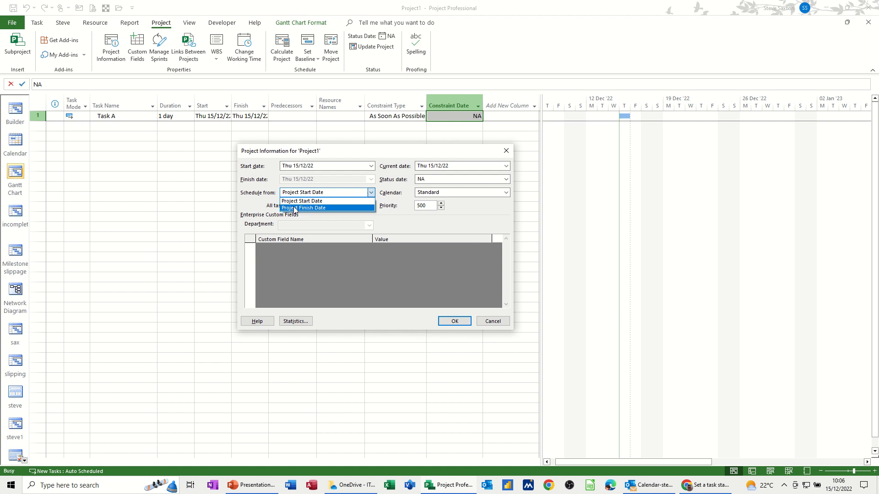
left_click(294, 209)
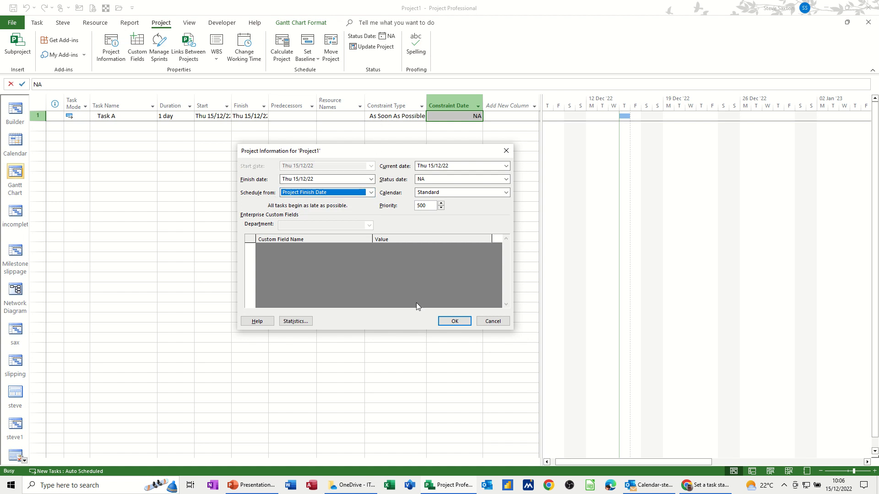
left_click(452, 320)
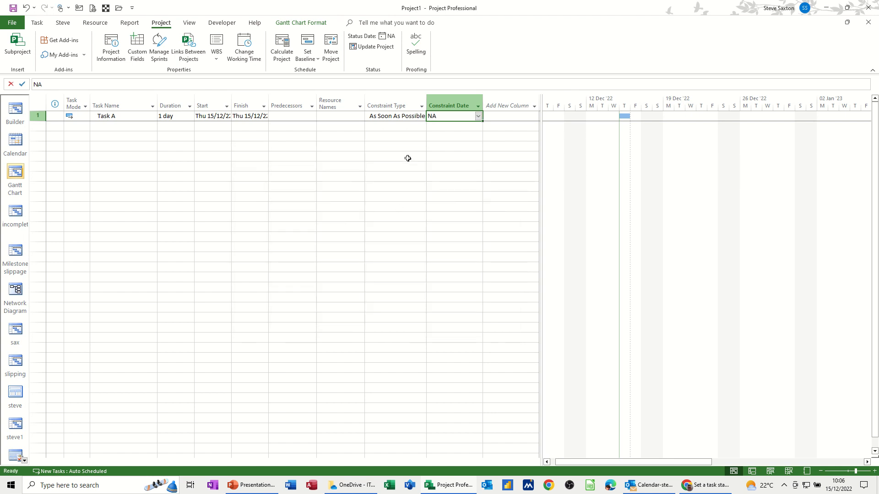
Change Task A's constraint type to As Late As Possible and widen the Constraint Type column.
left_click(415, 117)
left_click(422, 117)
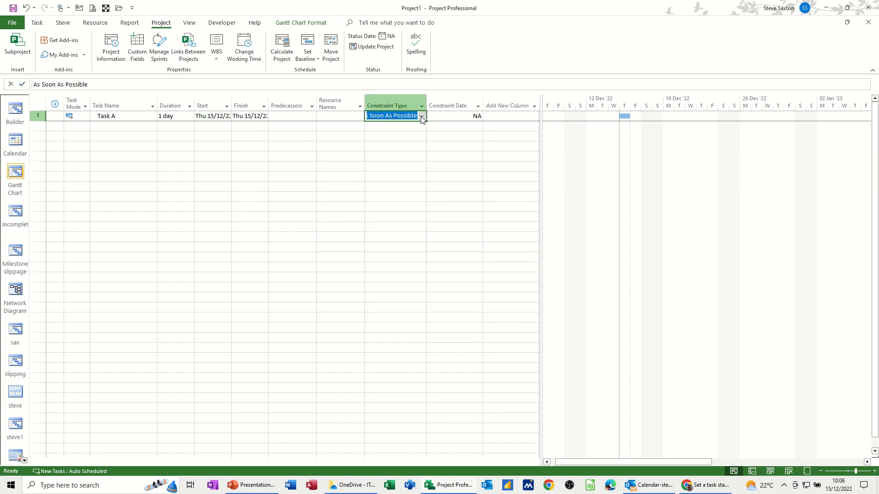
left_click(406, 131)
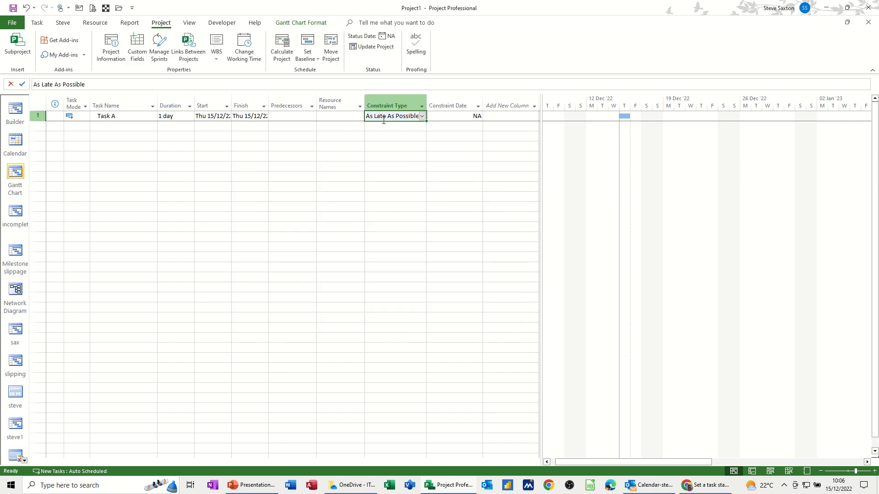
left_click_drag(427, 114, 443, 114)
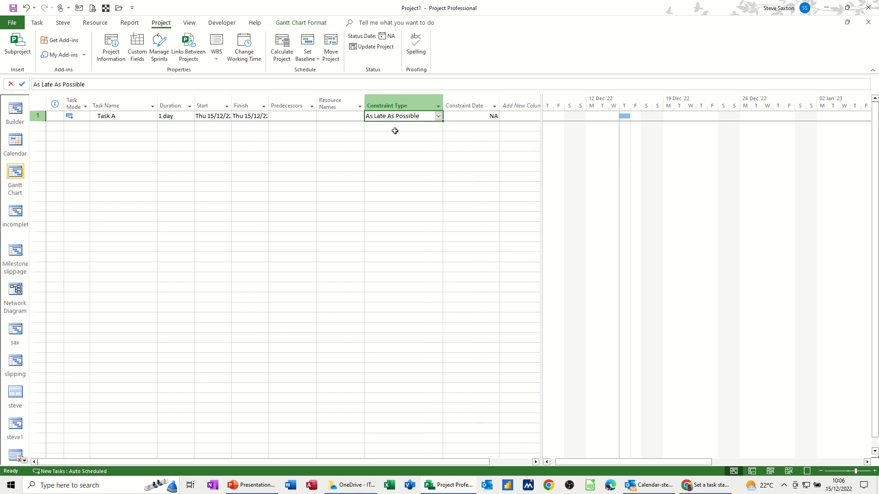
Add a task named Task B in the third row, leaving a blank row below Task A.
left_click(122, 137)
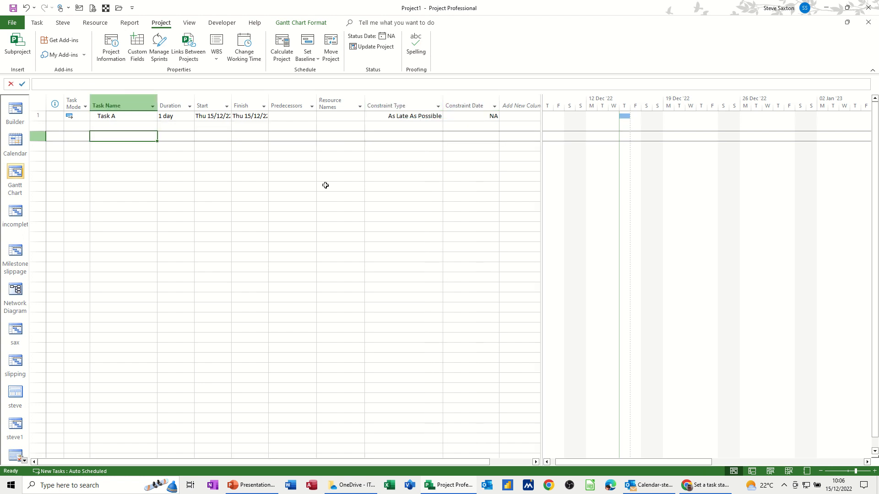
type("Task B")
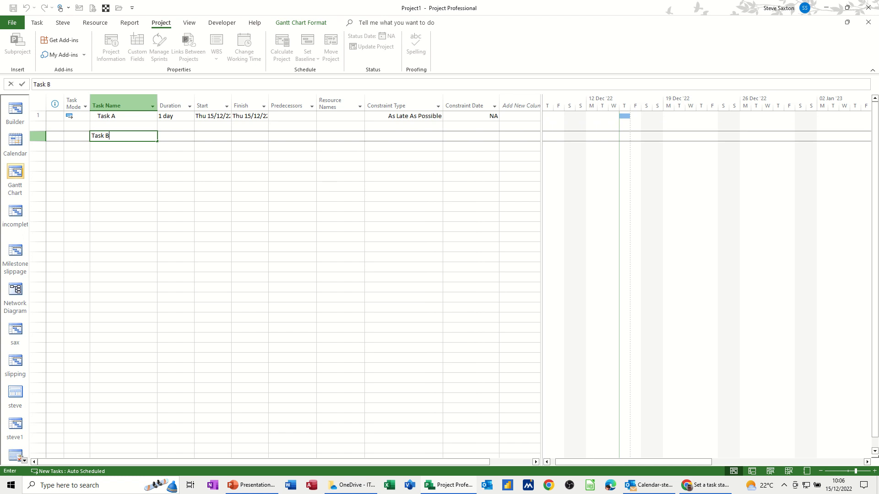
key("Return")
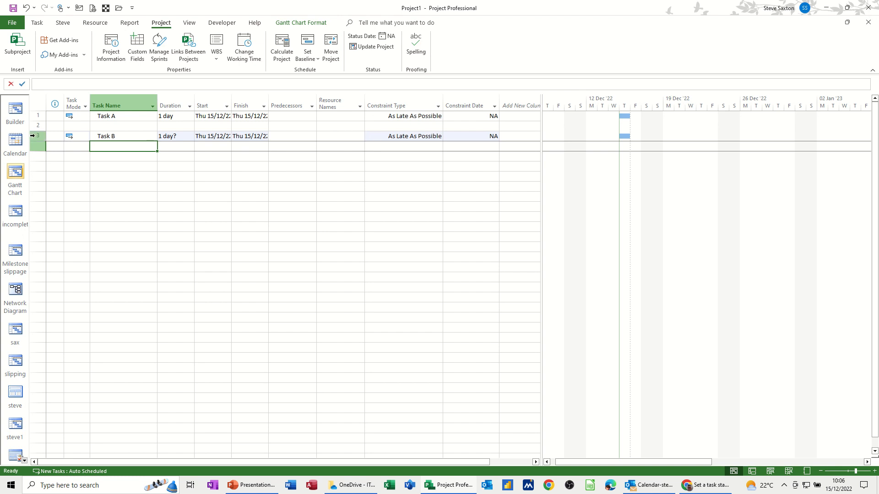
Delete the Task B row from the task table.
left_click(32, 135)
key("Delete")
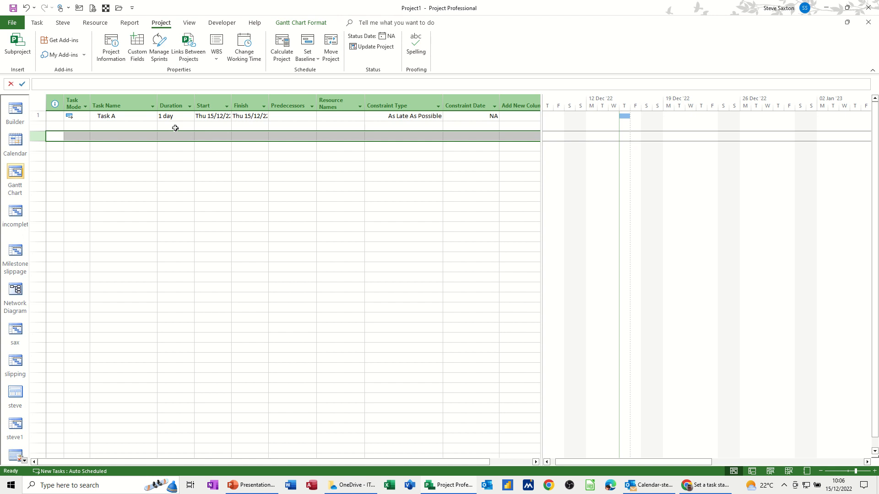
left_click(128, 123)
Review the constraint types available for Task A in the task table without choosing one.
left_click(419, 116)
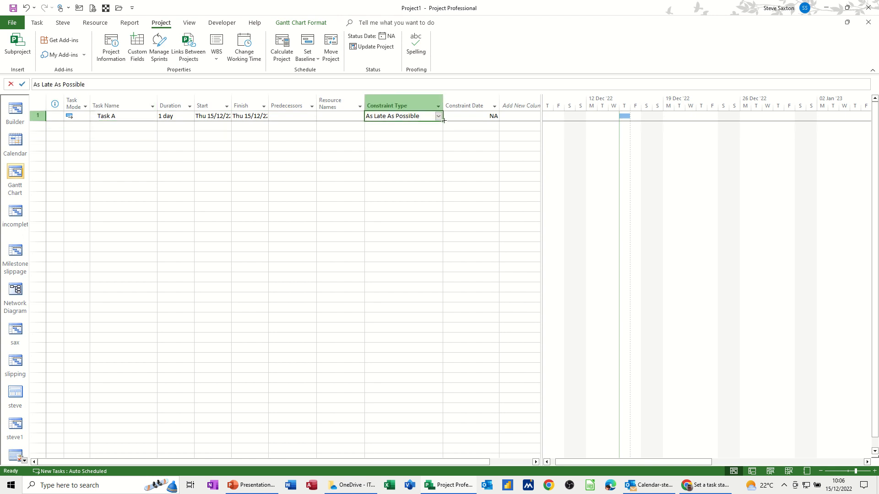
left_click(438, 116)
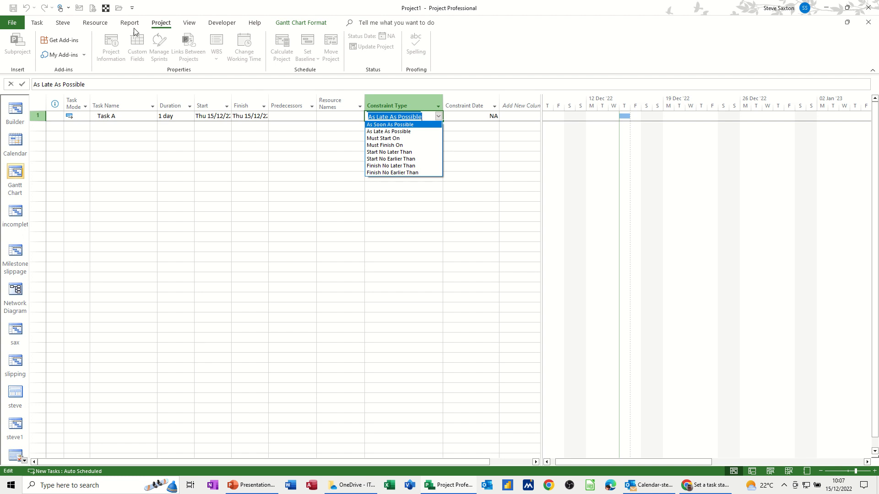
left_click(190, 135)
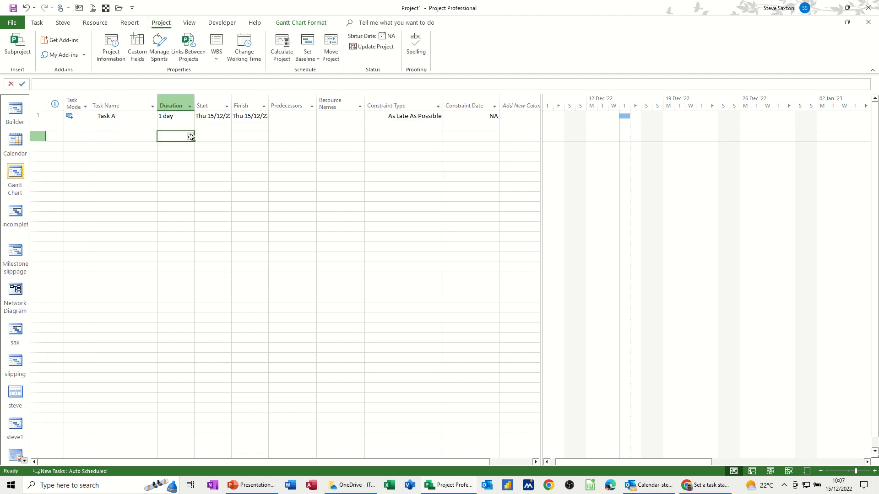
Set the project to be scheduled from Project Start Date in the project information.
left_click(120, 47)
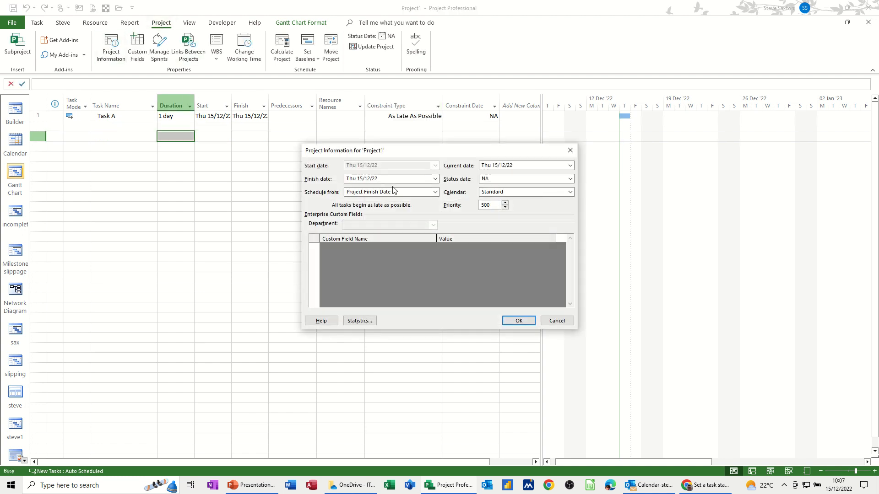
left_click(434, 192)
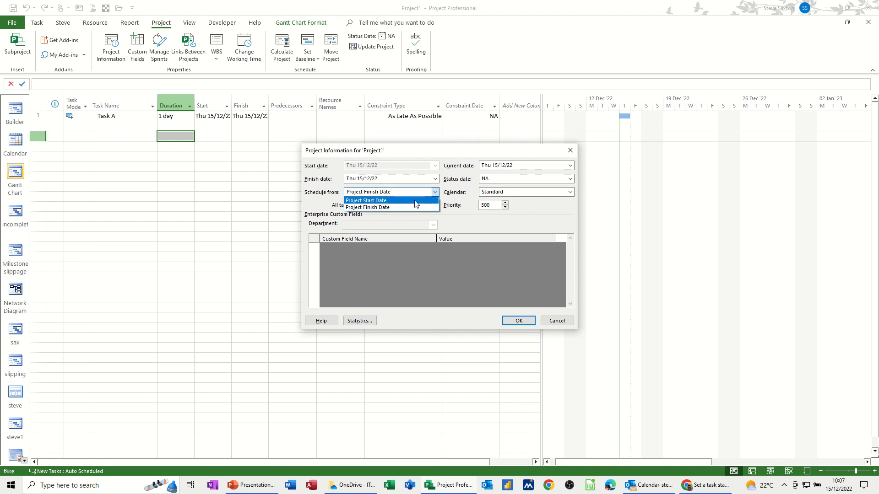
left_click(415, 201)
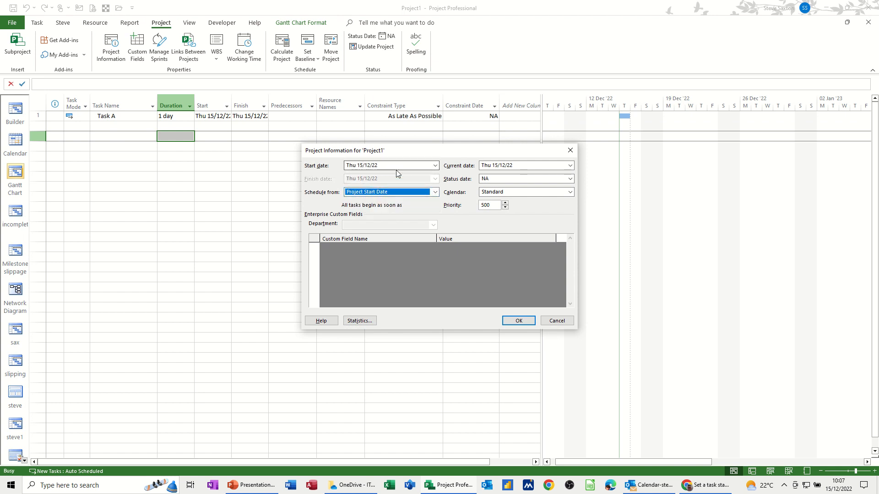
left_click(519, 321)
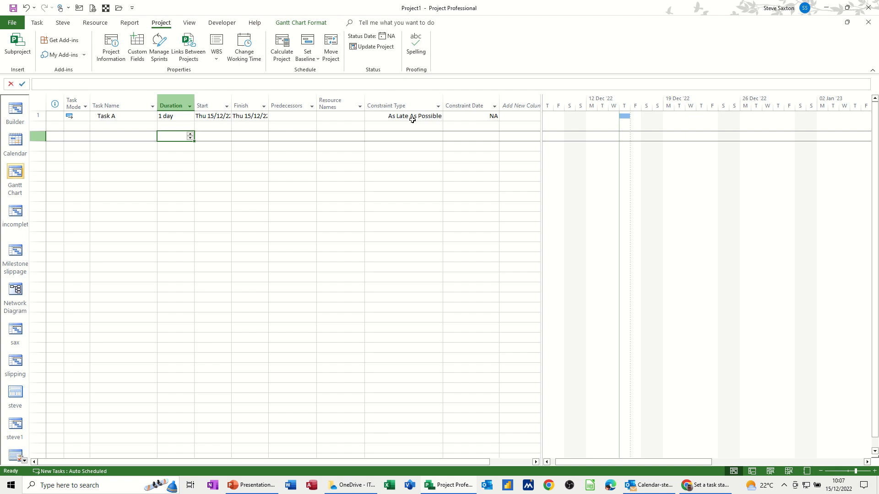
Change Task A's constraint type to As Soon As Possible and switch it back to As Late As Possible.
left_click(414, 118)
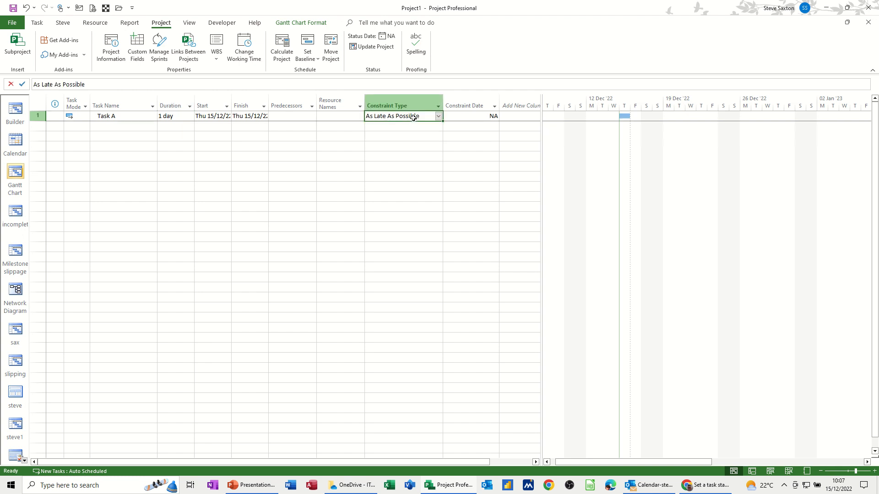
left_click(439, 118)
left_click(403, 124)
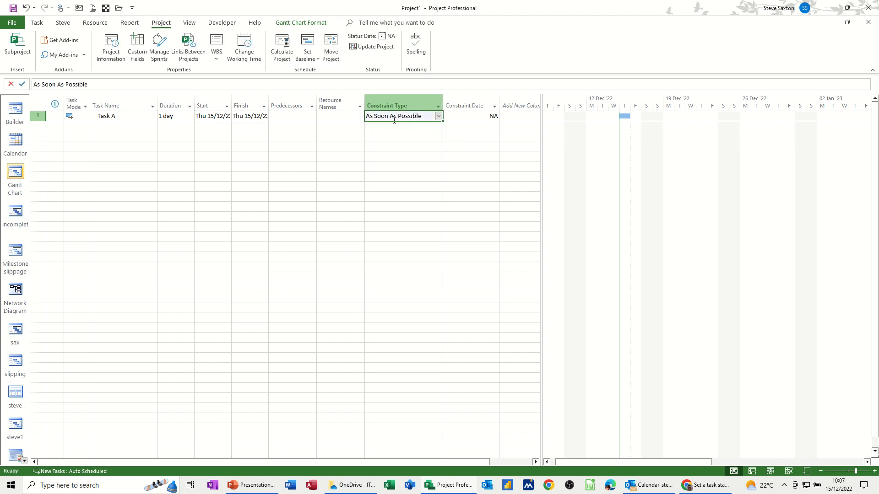
left_click(439, 119)
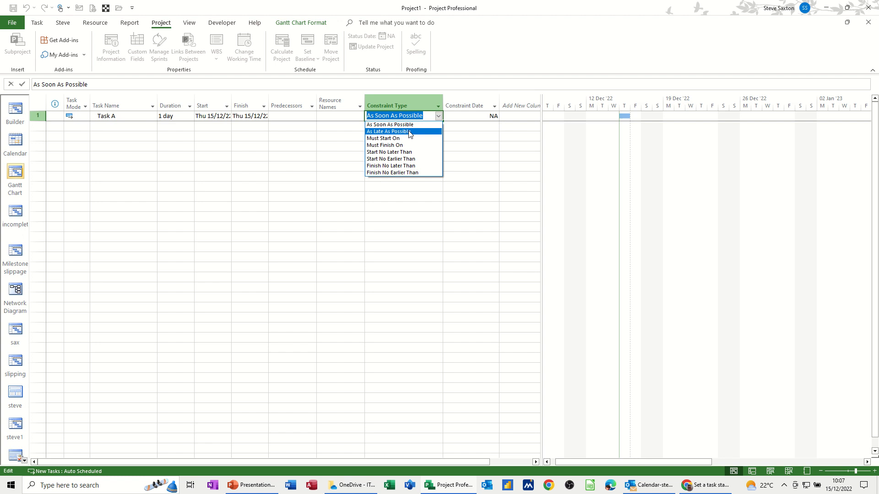
left_click(410, 132)
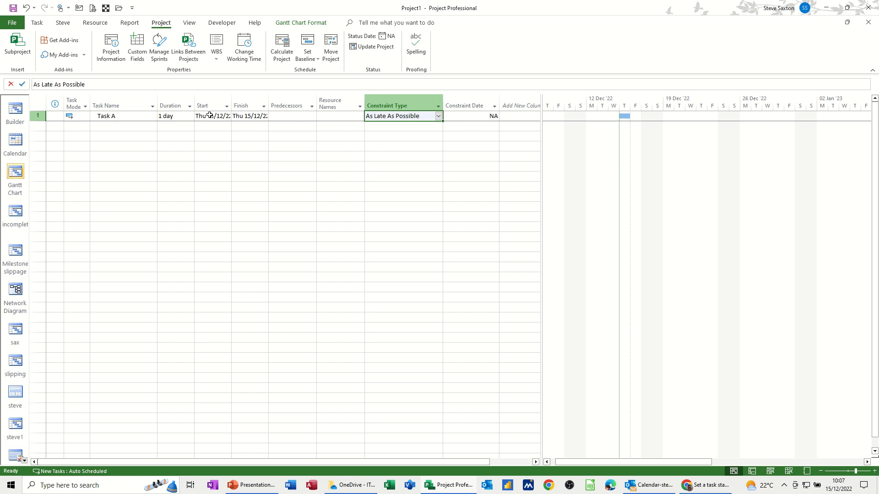
Set Task A's start date to Thu 22/12/22 in the task table.
left_click(227, 120)
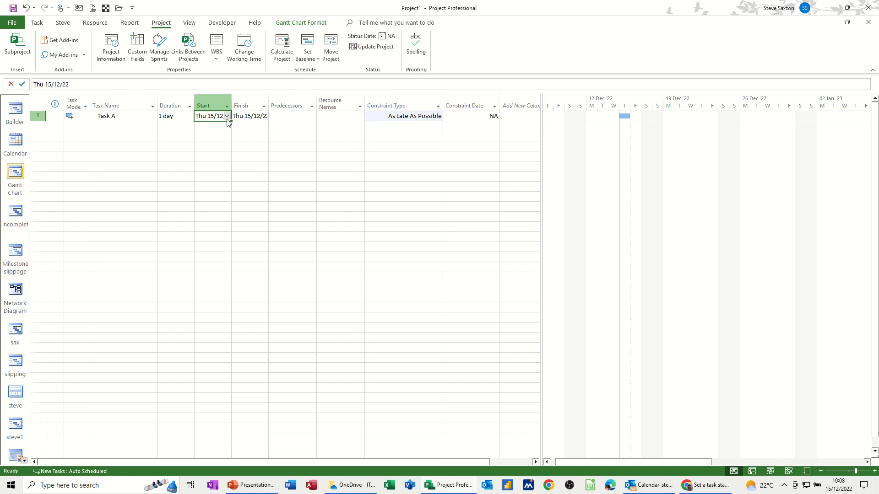
left_click(228, 117)
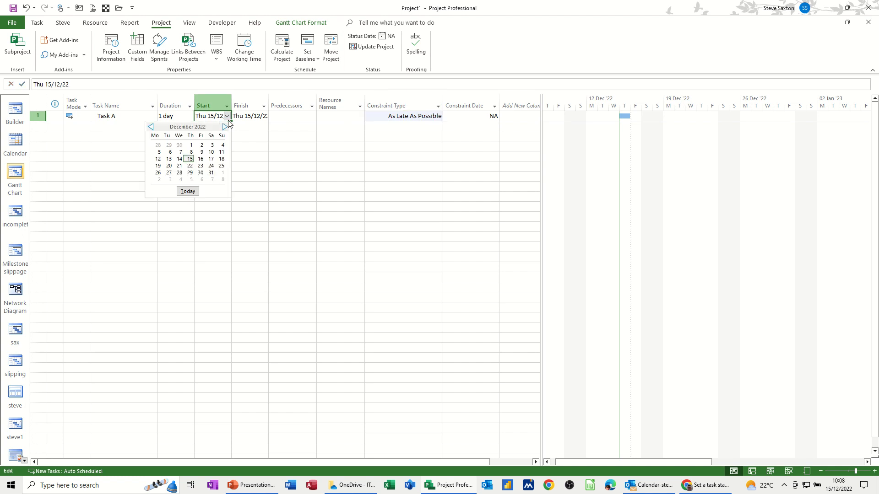
left_click(190, 166)
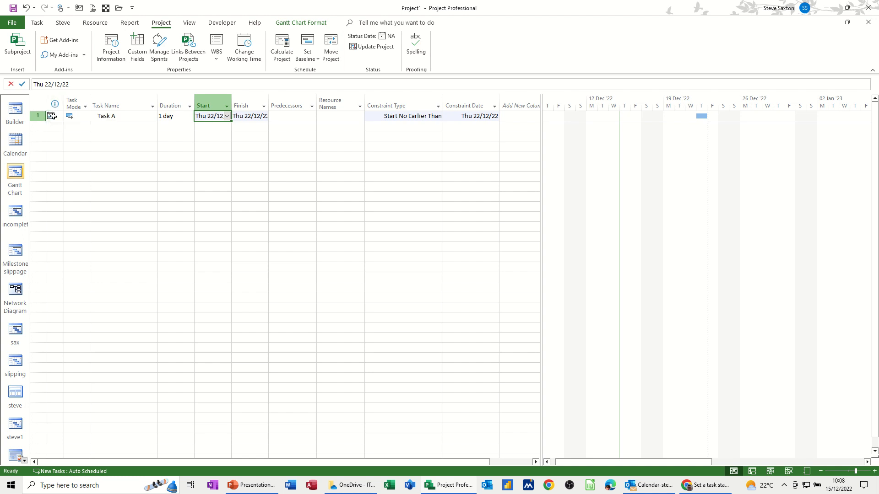
mouse_move(51, 116)
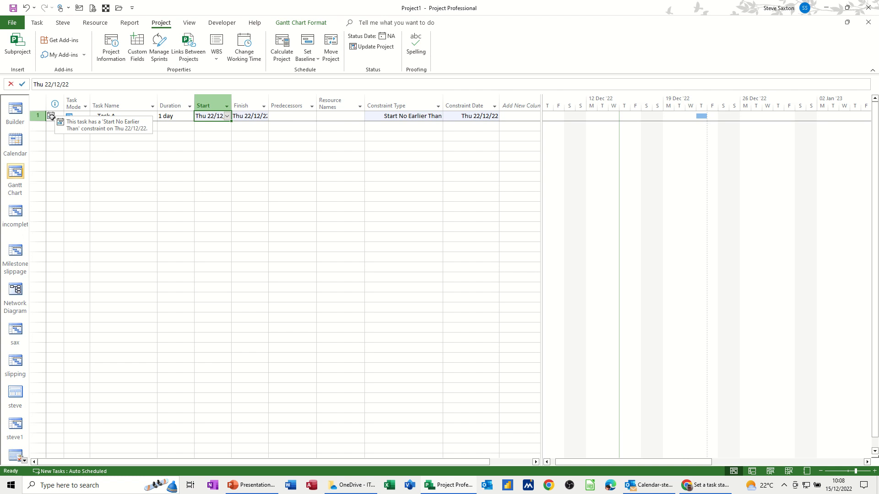
Review Task A's constraint type options without choosing one and pick 22/12/22 as its start date again.
left_click(398, 117)
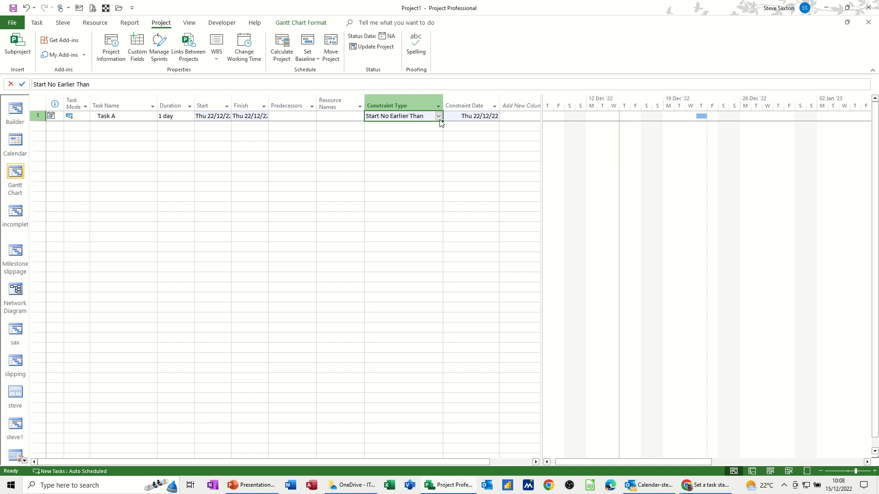
left_click(439, 118)
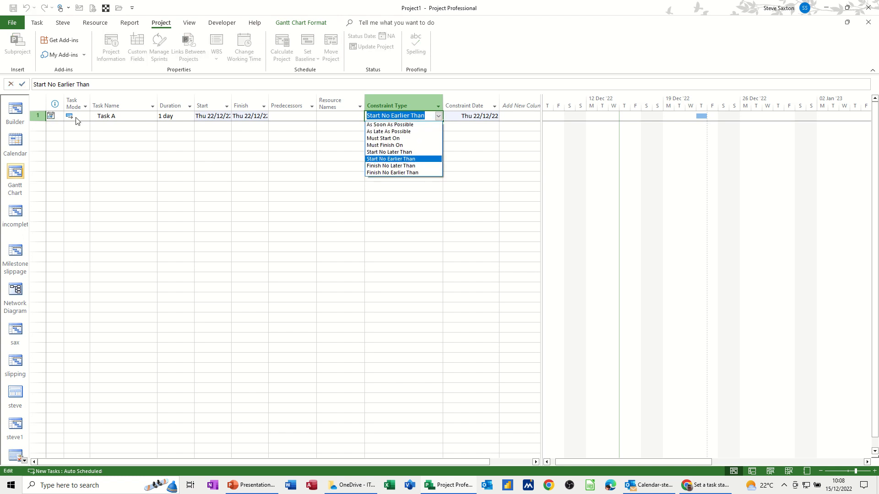
left_click(218, 118)
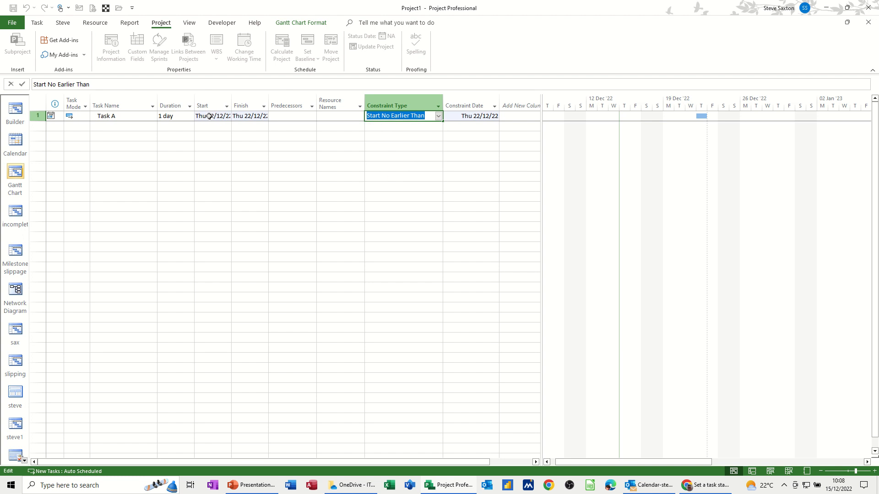
left_click(221, 117)
left_click(226, 116)
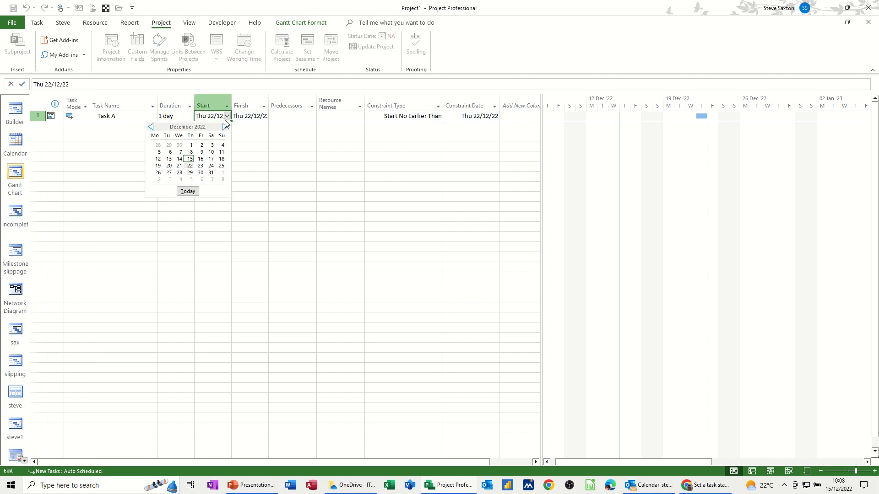
left_click(190, 167)
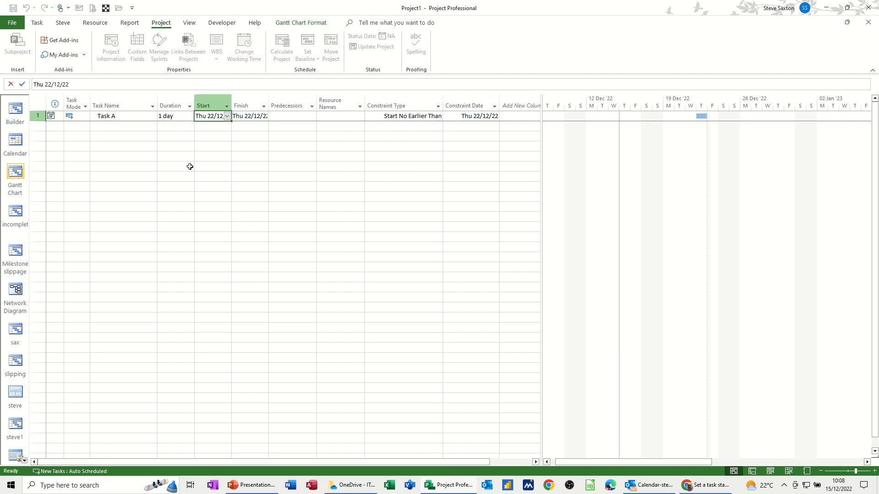
left_click(238, 136)
Reset Task A's constraint type to As Soon As Possible and set its start date to 22/12/22.
left_click(415, 115)
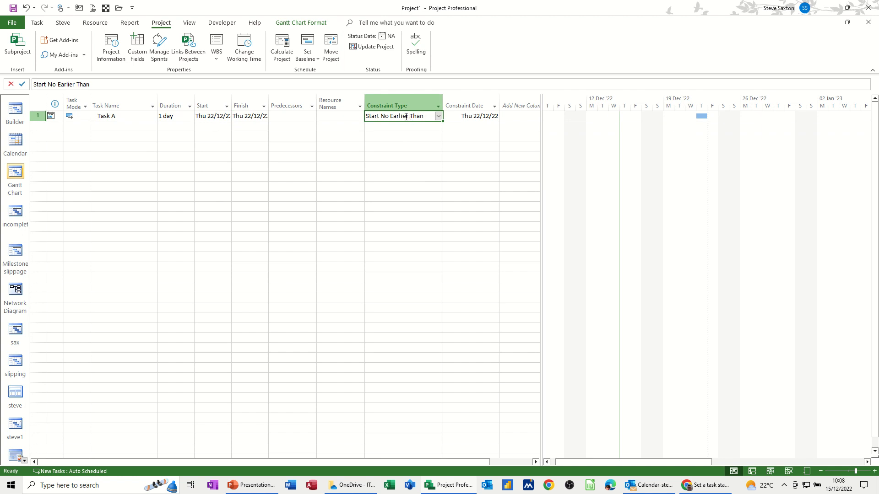
left_click(438, 116)
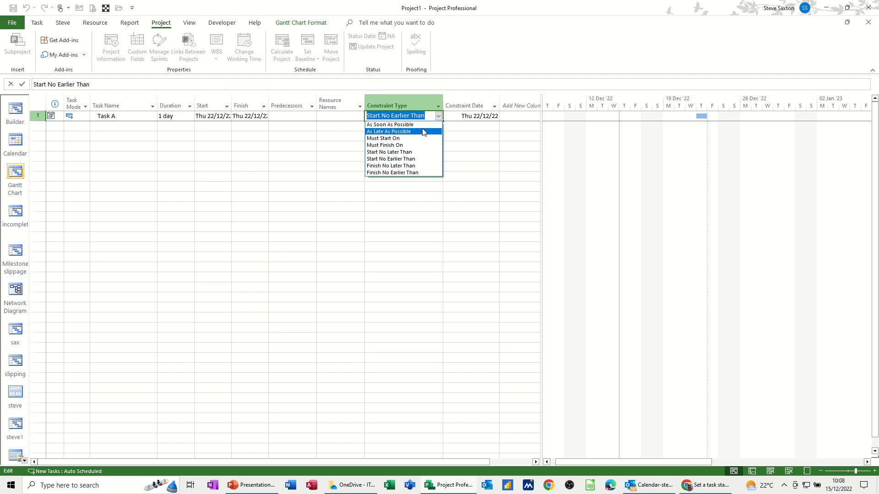
left_click(421, 125)
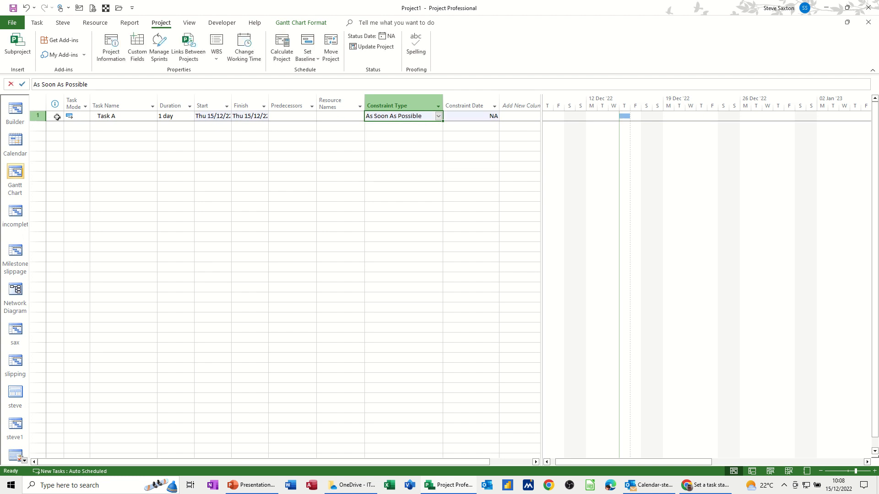
left_click(229, 117)
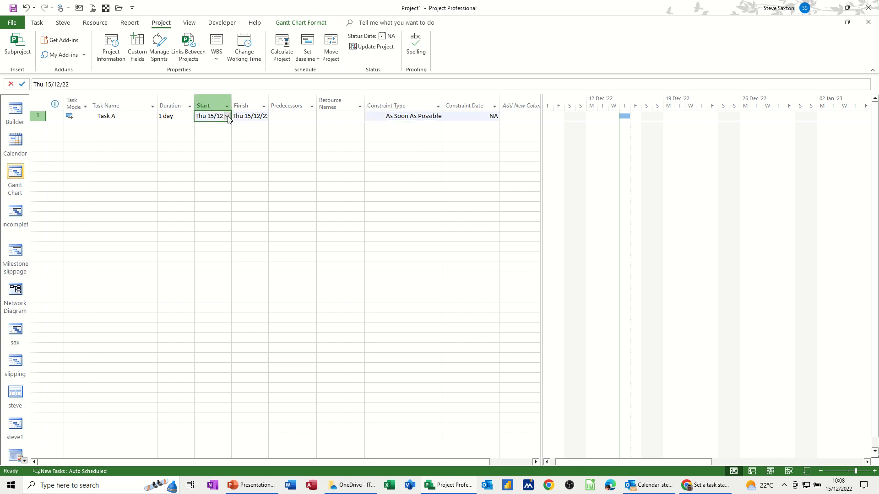
left_click(228, 117)
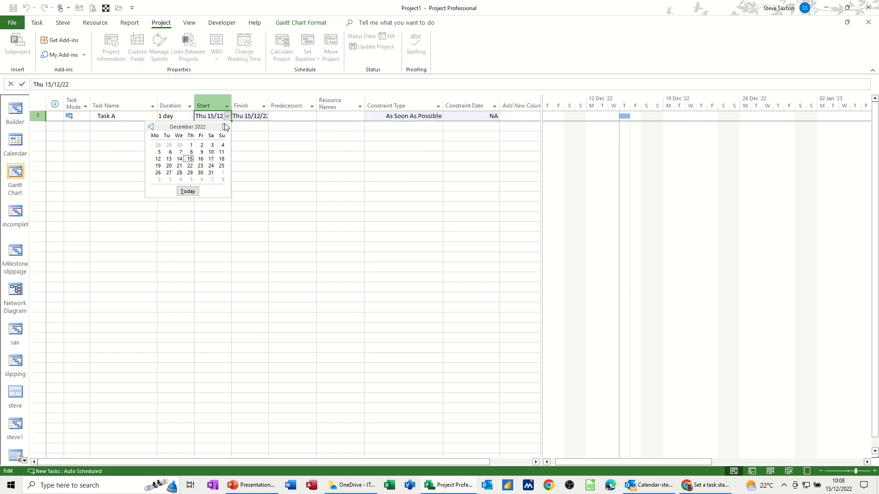
left_click(189, 166)
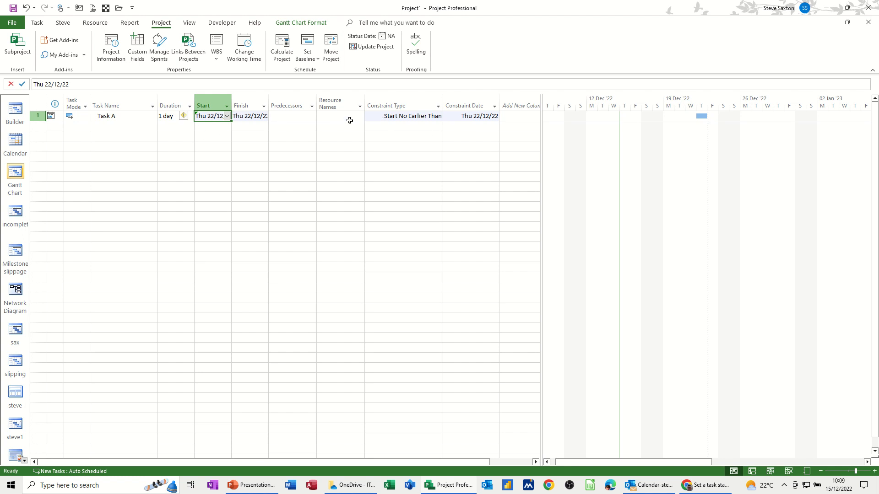
left_click(95, 23)
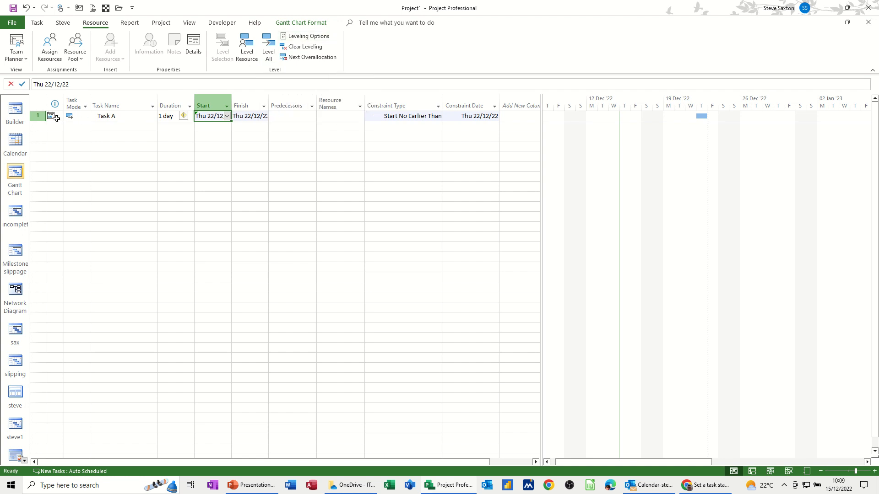
mouse_move(55, 118)
left_click(227, 116)
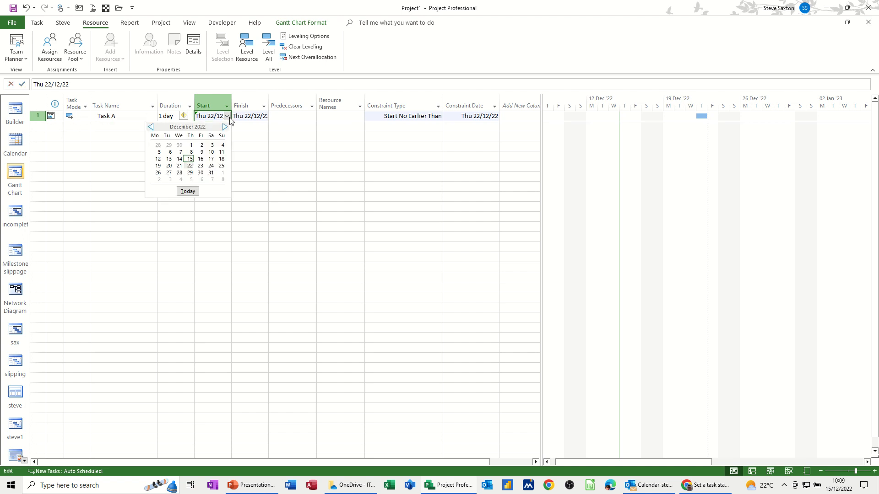
key("Escape")
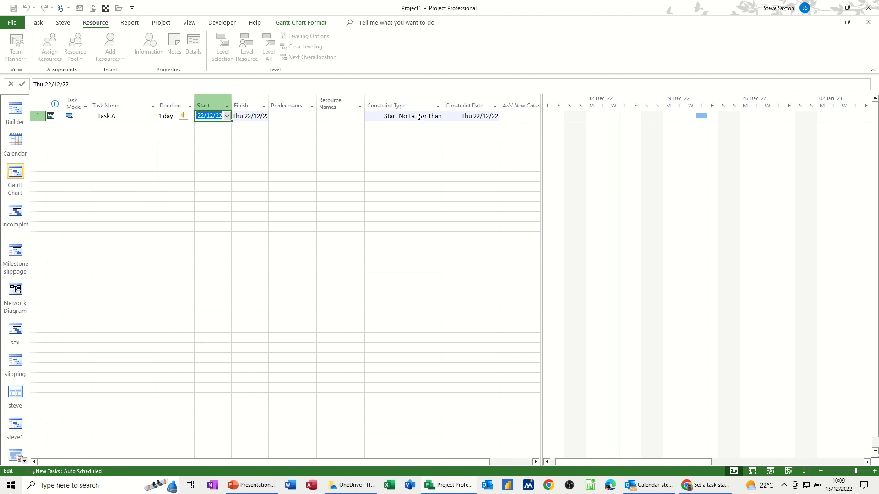
Change Task A's constraint type to Must Start On and replace it with Must Finish On.
left_click(419, 117)
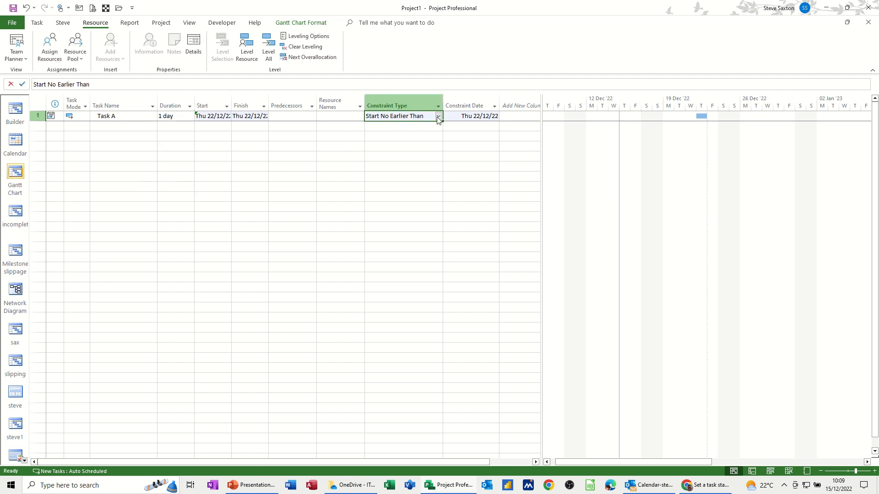
left_click(438, 116)
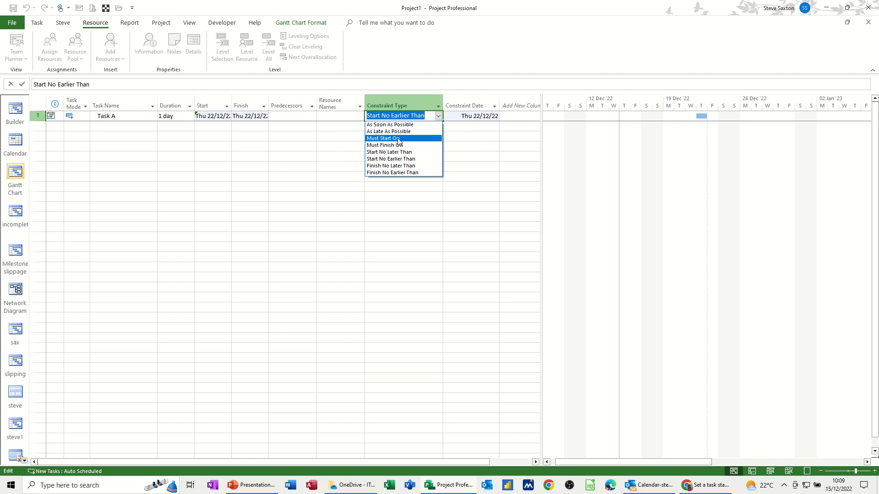
left_click(398, 139)
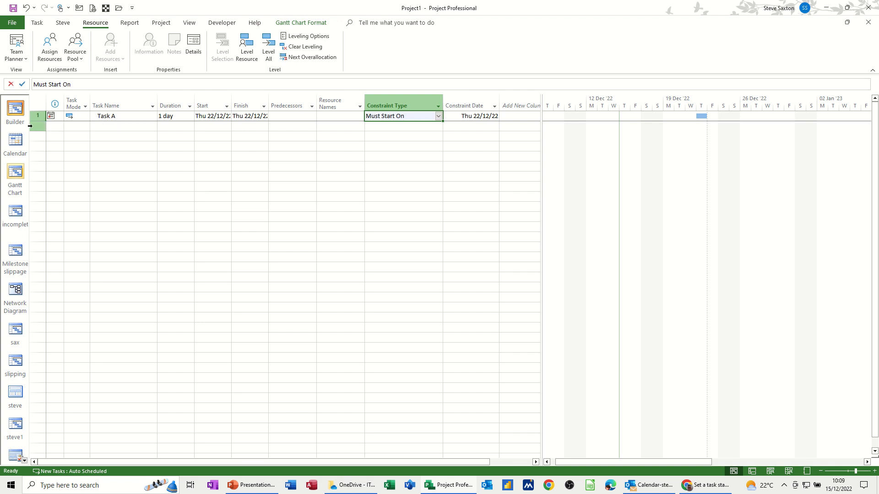
left_click(438, 117)
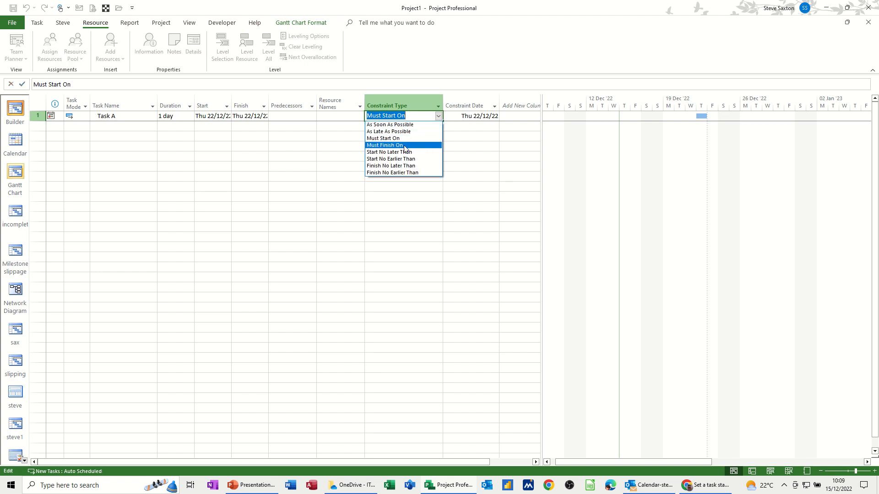
left_click(402, 145)
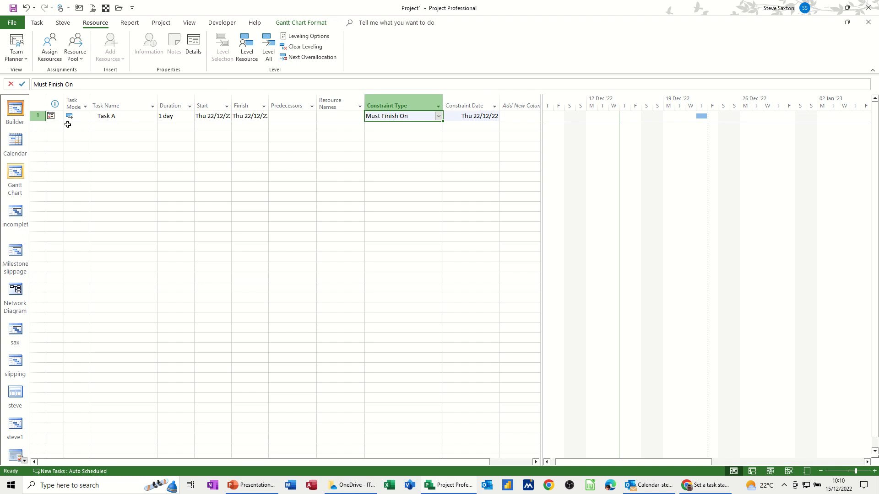
Set Task A's constraint type to Finish No Later Than and its constraint date to Thu 29/12/22.
left_click(438, 117)
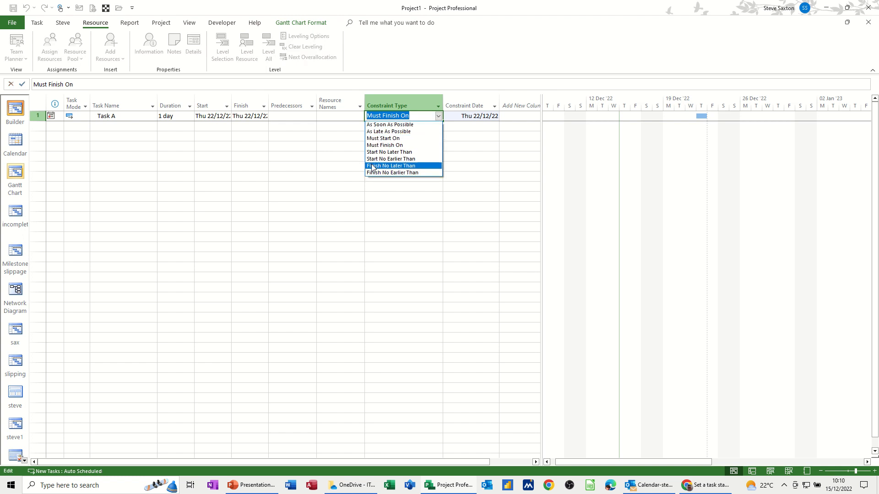
left_click(397, 168)
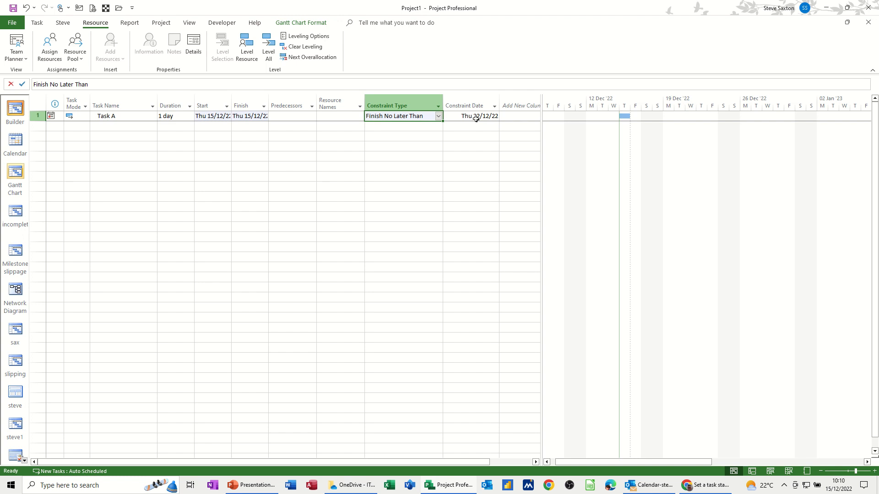
left_click(491, 117)
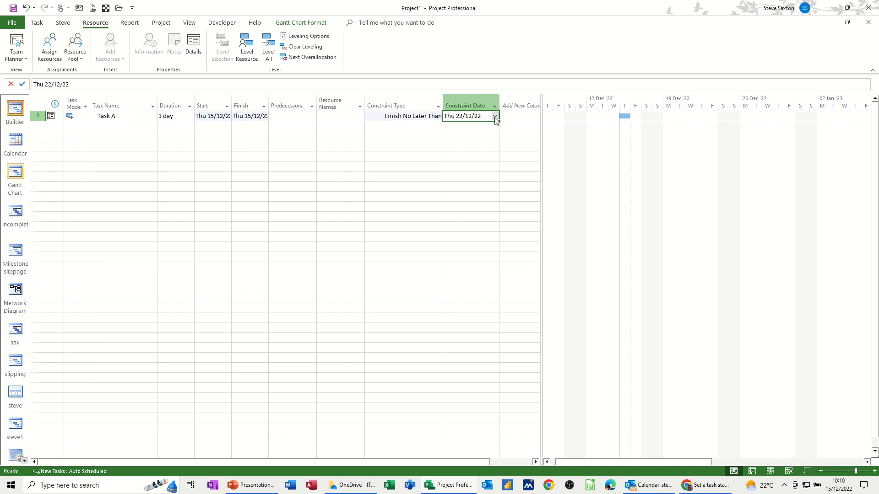
left_click(494, 117)
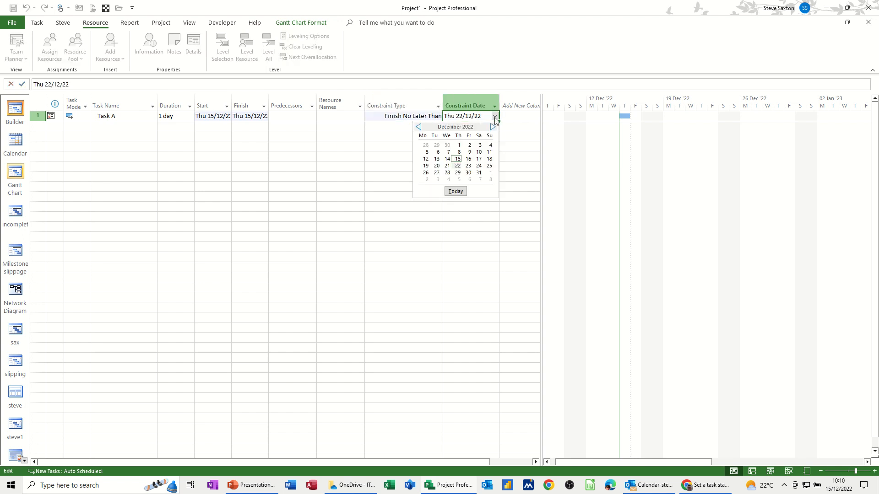
left_click(459, 173)
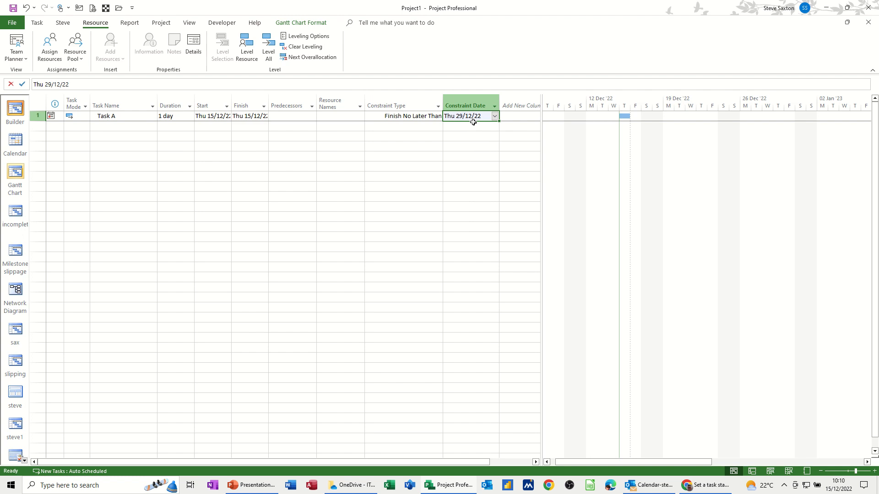
left_click(495, 118)
left_click(496, 119)
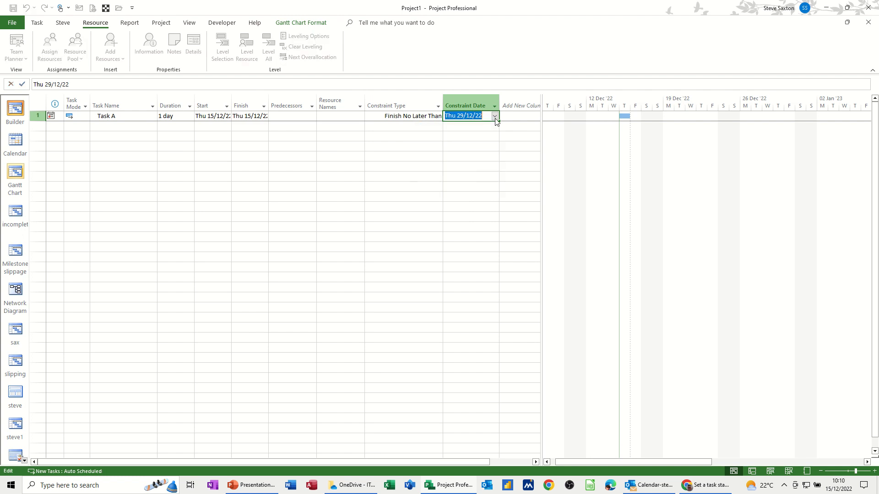
Change Task A's constraint type to Finish No Earlier Than.
left_click(416, 115)
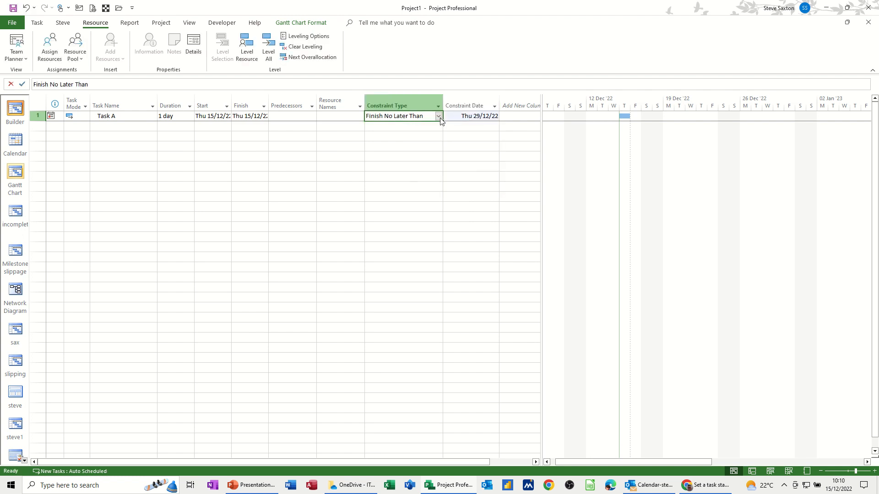
left_click(440, 118)
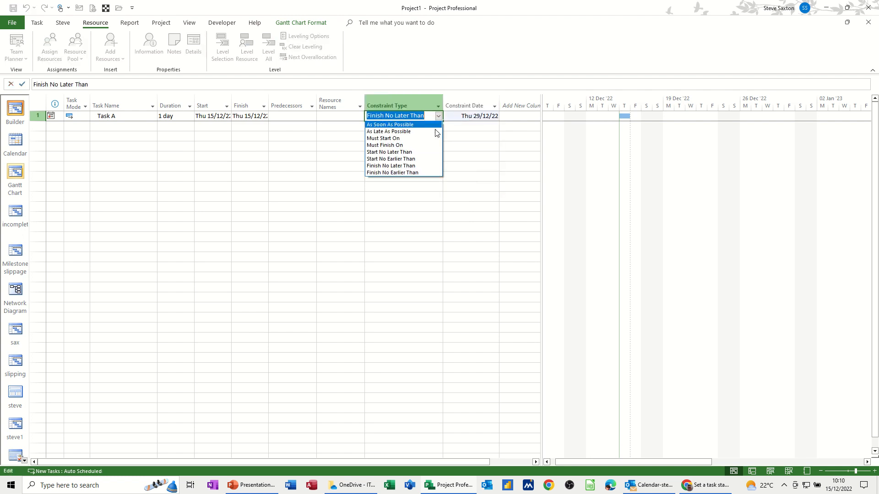
left_click(372, 173)
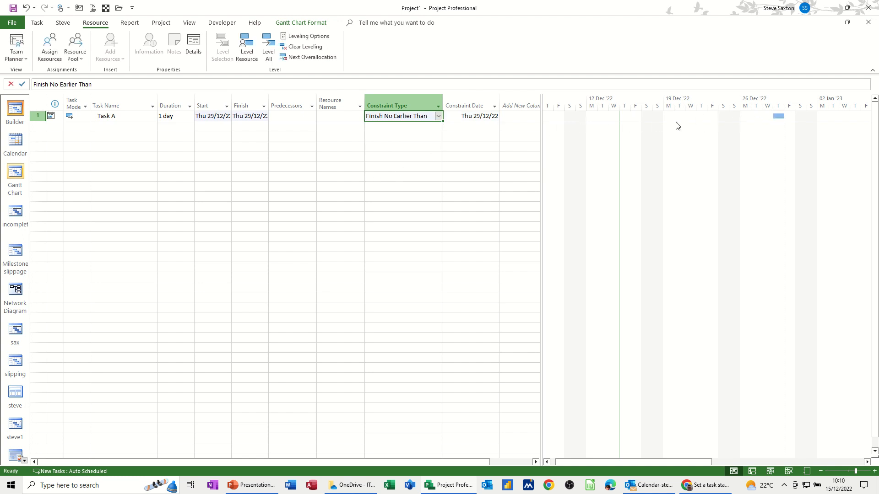
left_click(439, 117)
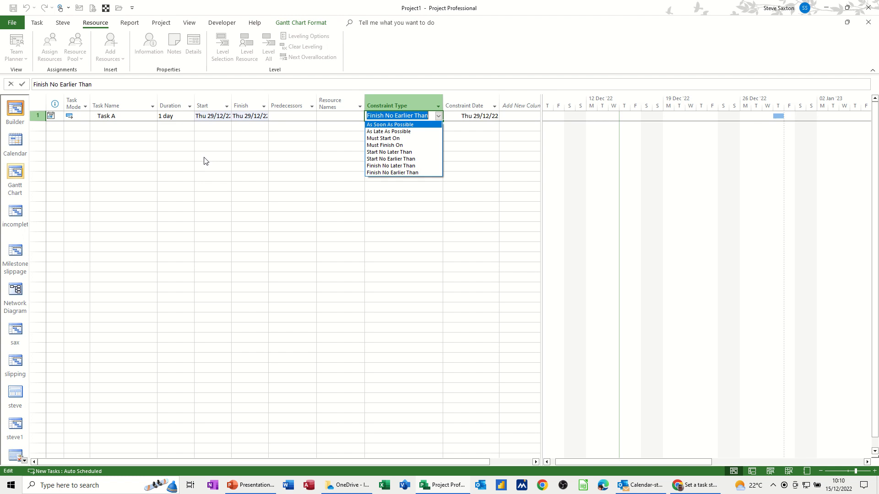
left_click(122, 129)
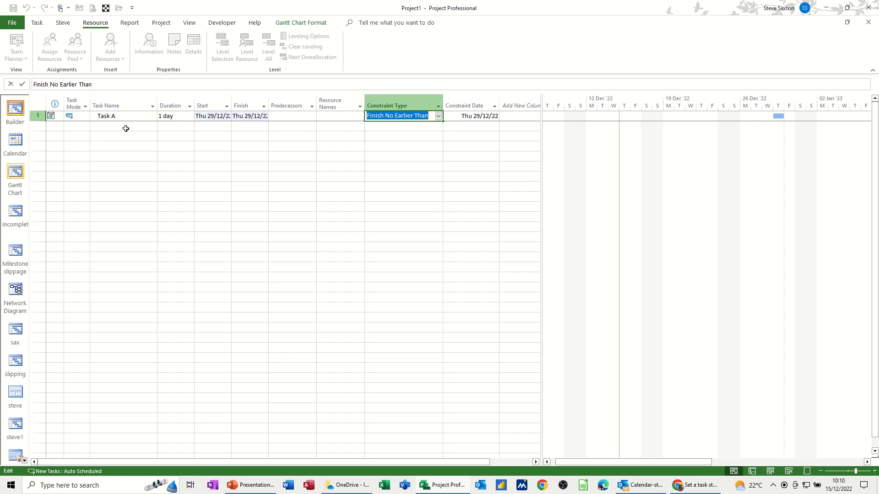
Add a new task named Task B below Task A with a duration of 1 day.
left_click(124, 127)
type("Task B")
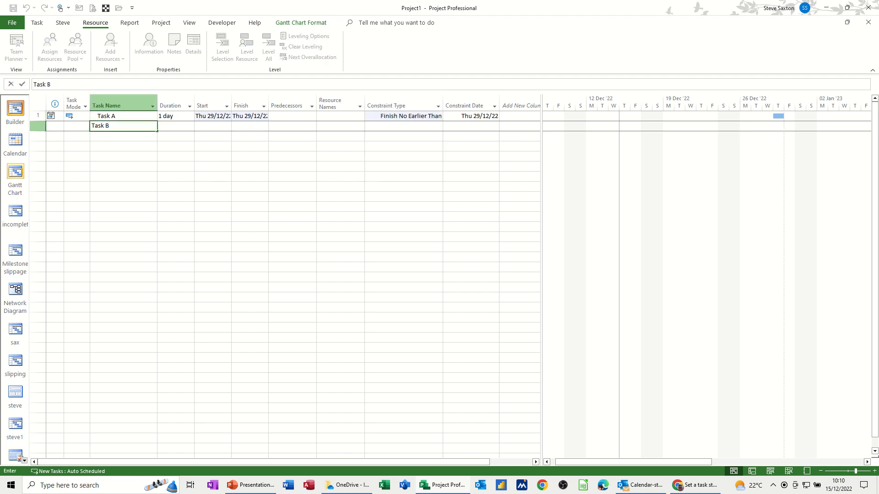
key("Return")
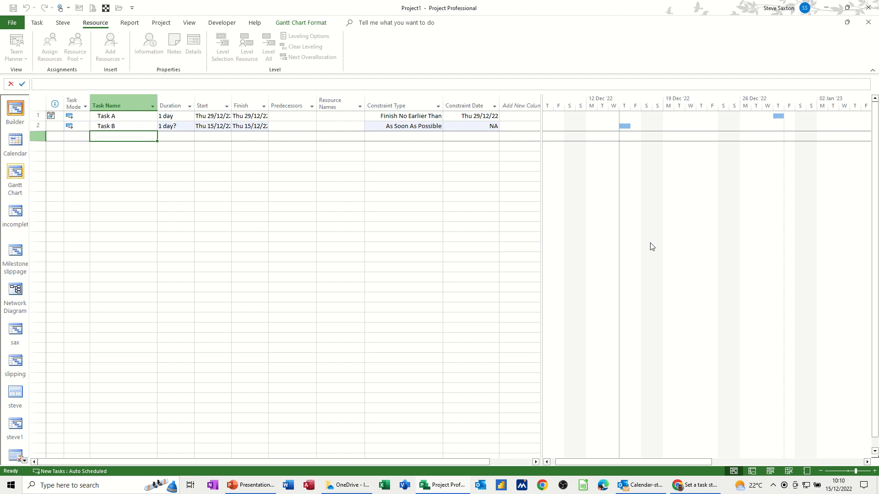
left_click(160, 126)
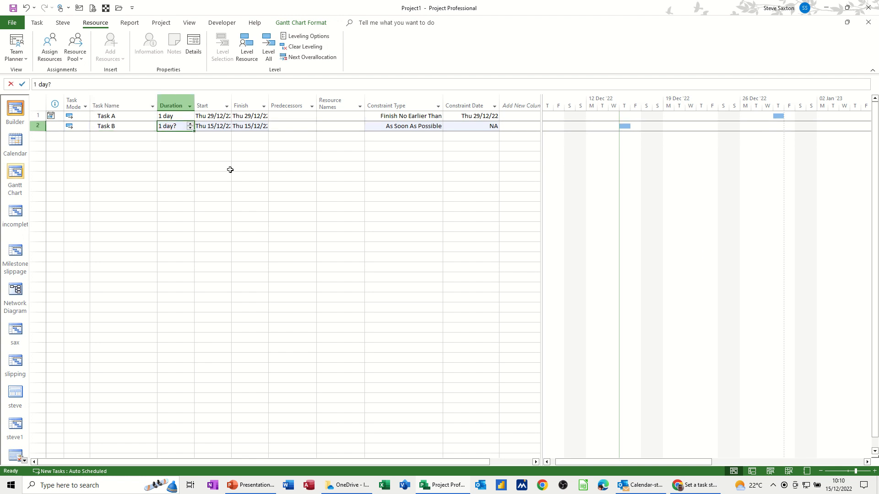
type("1")
left_click(395, 128)
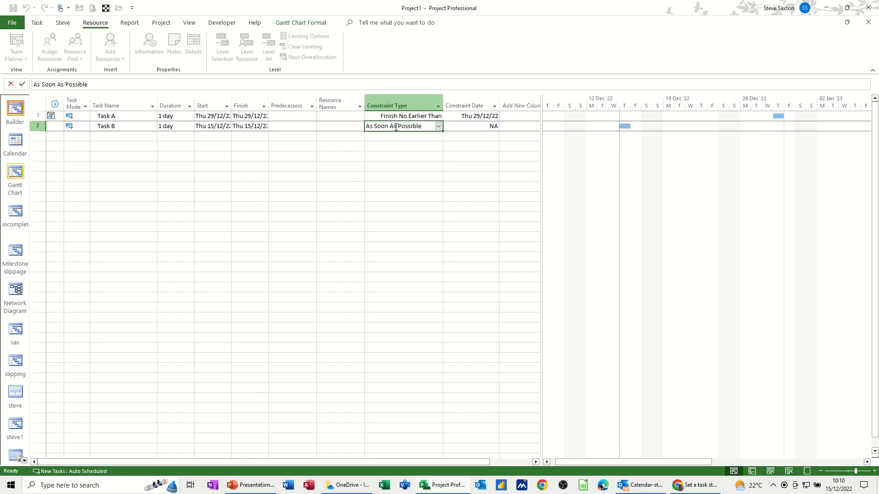
left_click(396, 141)
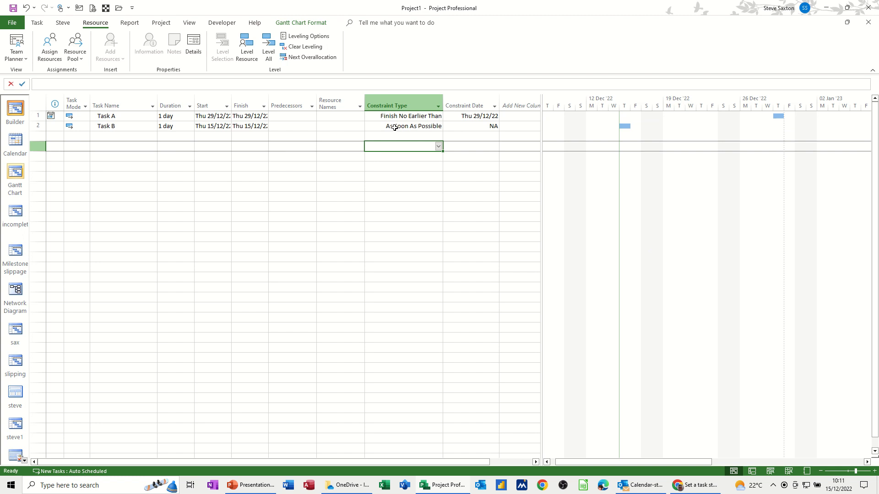
Make Task A the predecessor of Task B by entering predecessor 1.
left_click(283, 126)
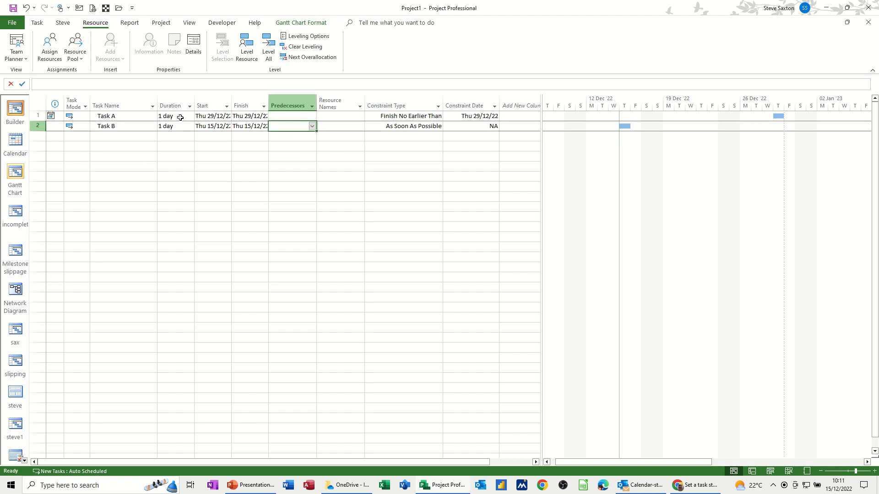
type("1")
key("Return")
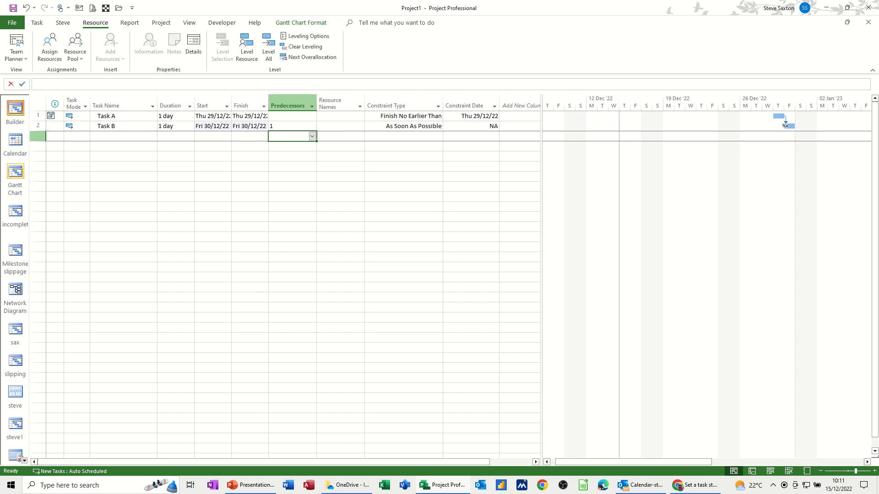
Set Task B's constraint type to As Late As Possible.
left_click(435, 127)
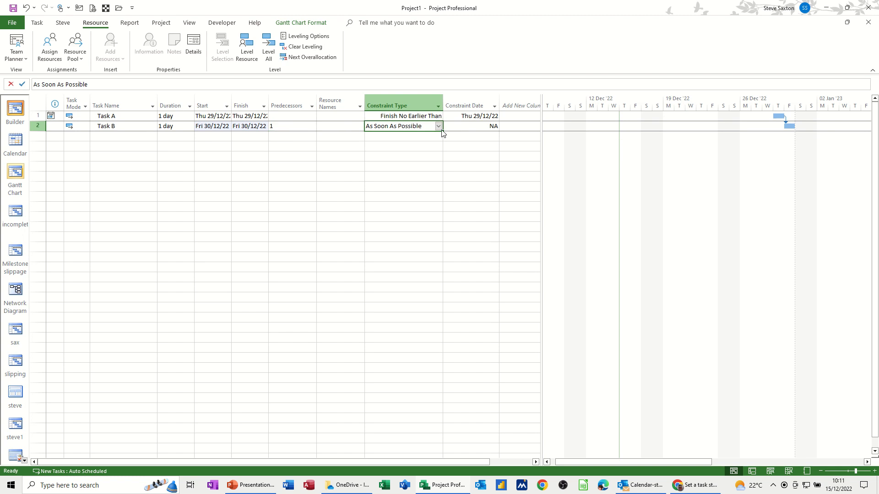
left_click(439, 126)
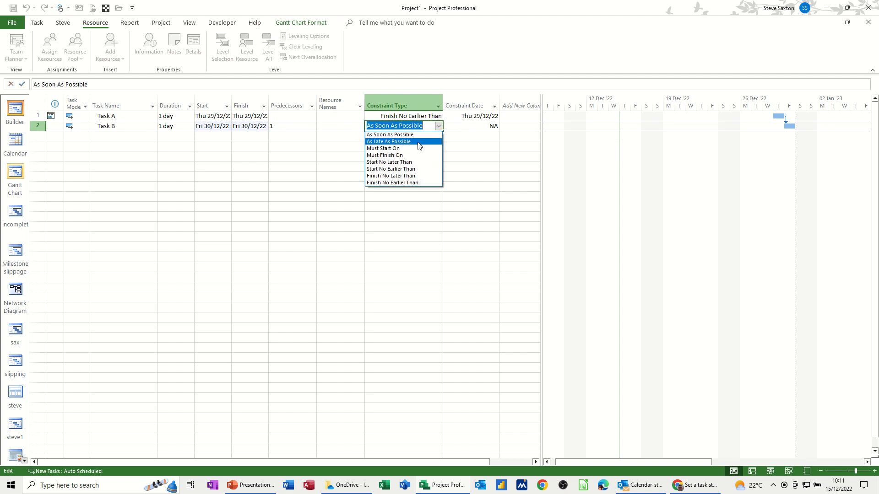
left_click(418, 142)
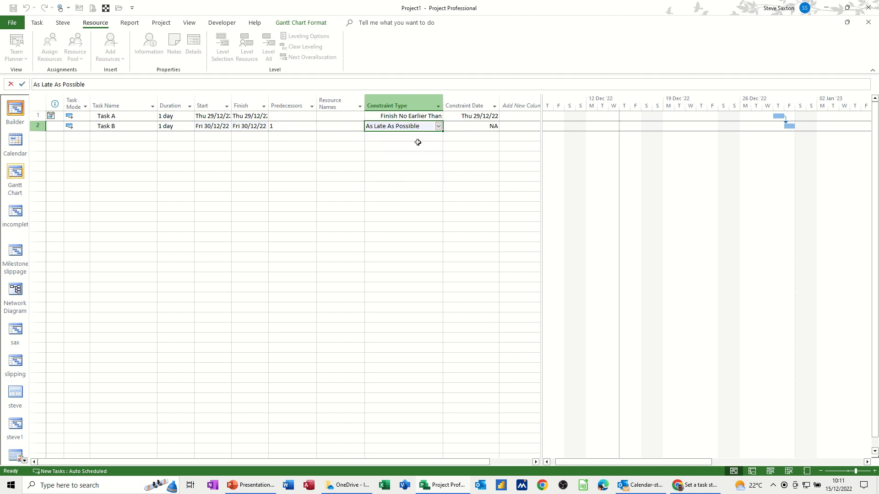
Change Task B's constraint type to Must Start On, choosing to continue with that constraint despite the possible scheduling conflict.
left_click(438, 128)
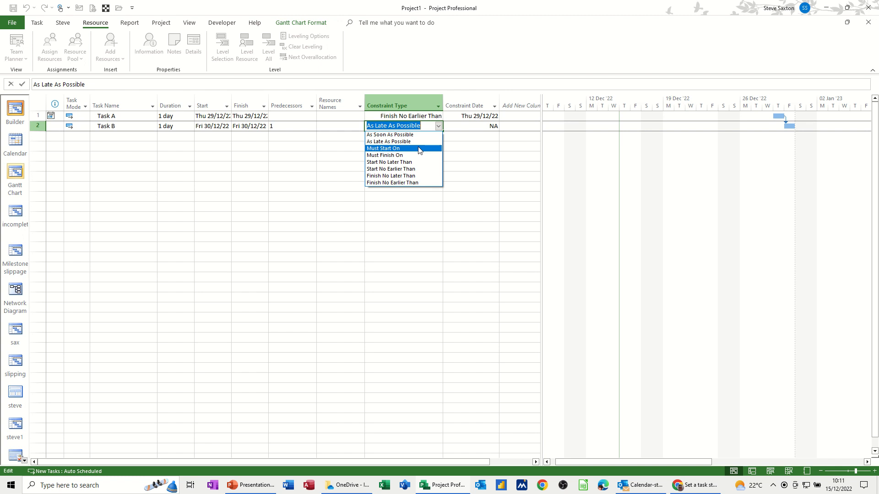
left_click(420, 149)
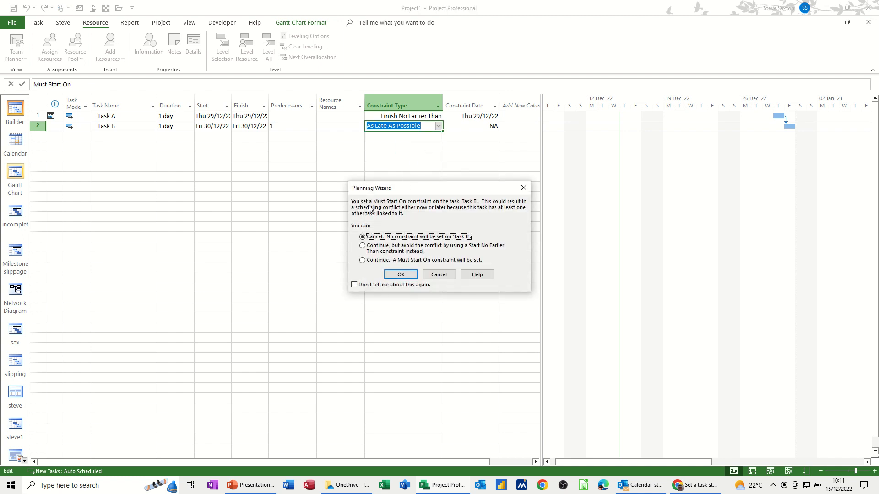
left_click_drag(394, 188, 344, 158)
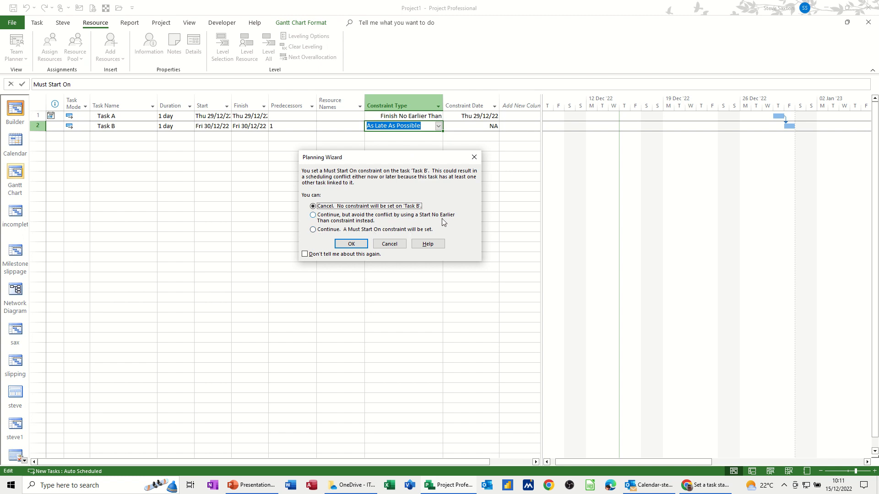
left_click(313, 230)
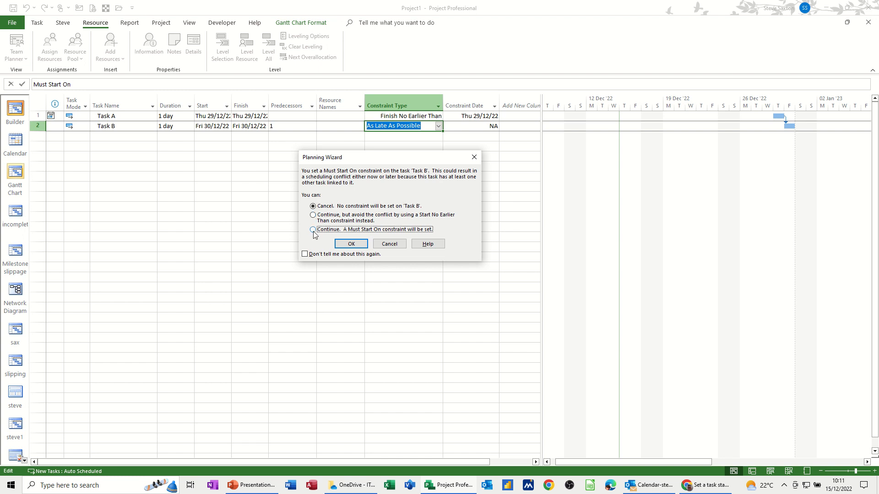
left_click(349, 245)
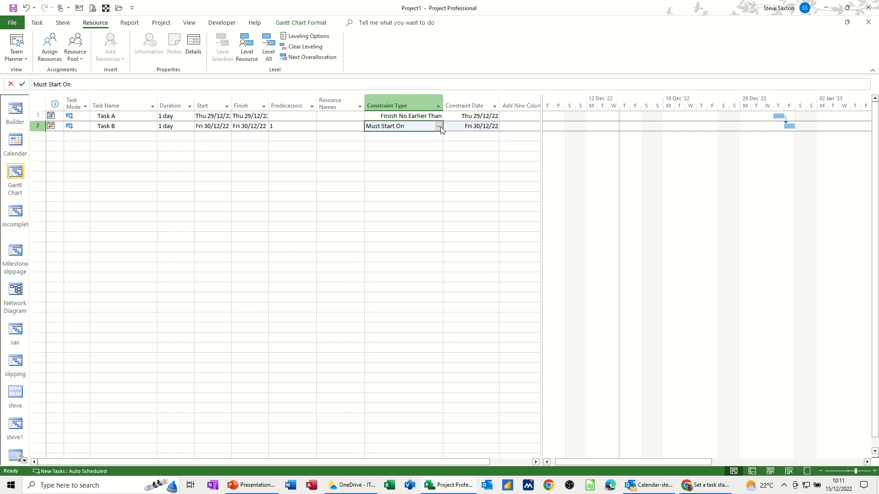
Remove the predecessor from Task B.
left_click(274, 128)
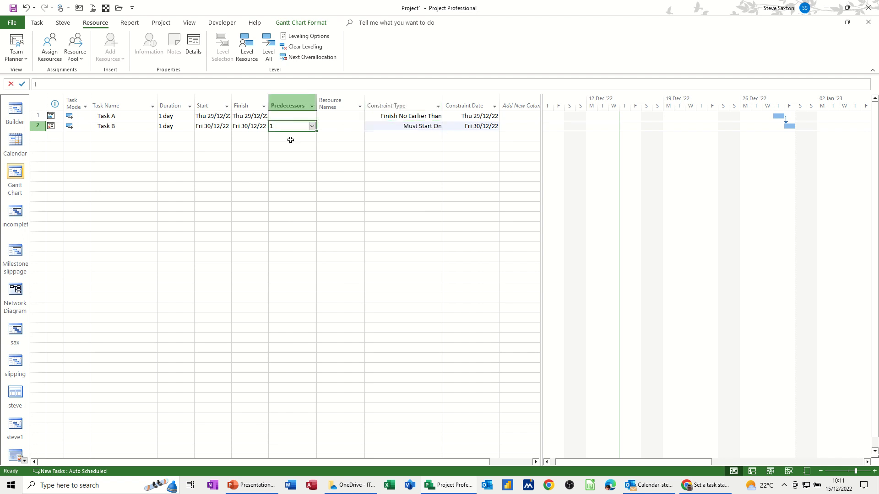
key("Delete")
left_click(473, 126)
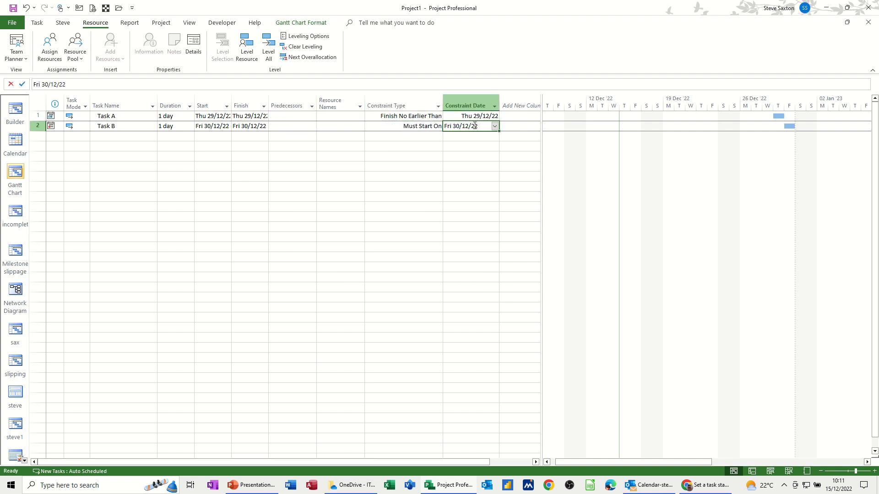
Change Task B's constraint type to Finish No Later Than.
left_click(418, 127)
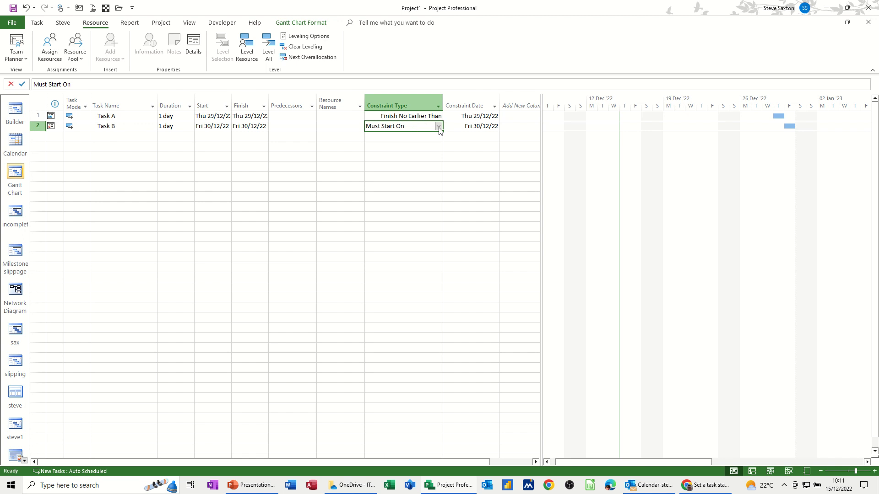
left_click(438, 127)
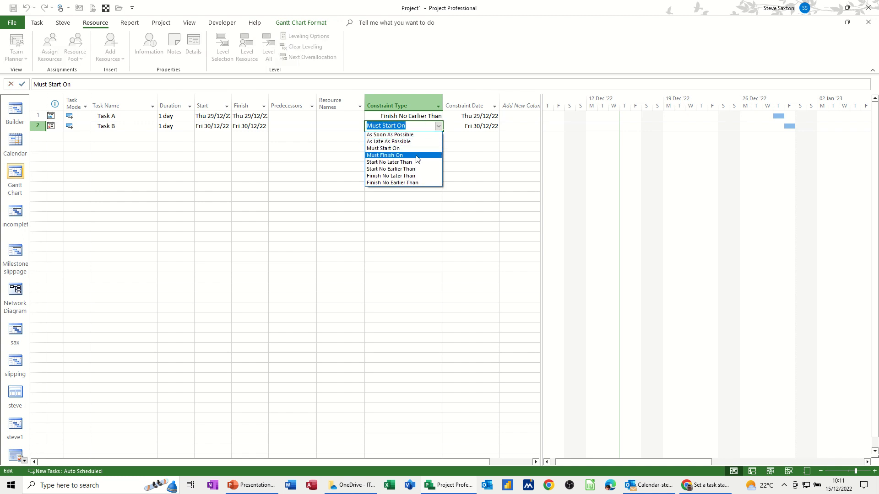
left_click(394, 176)
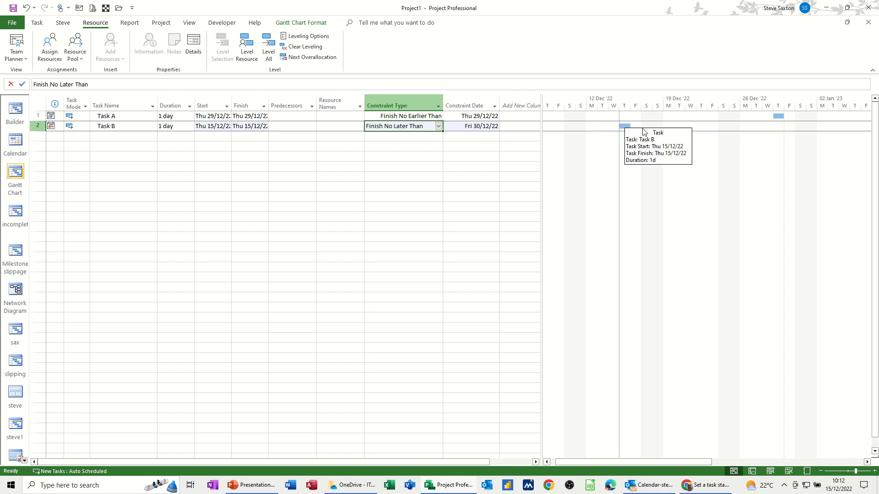
Link Task B to Task A again by entering 1 as its predecessor.
left_click(289, 127)
type("1")
key("Return")
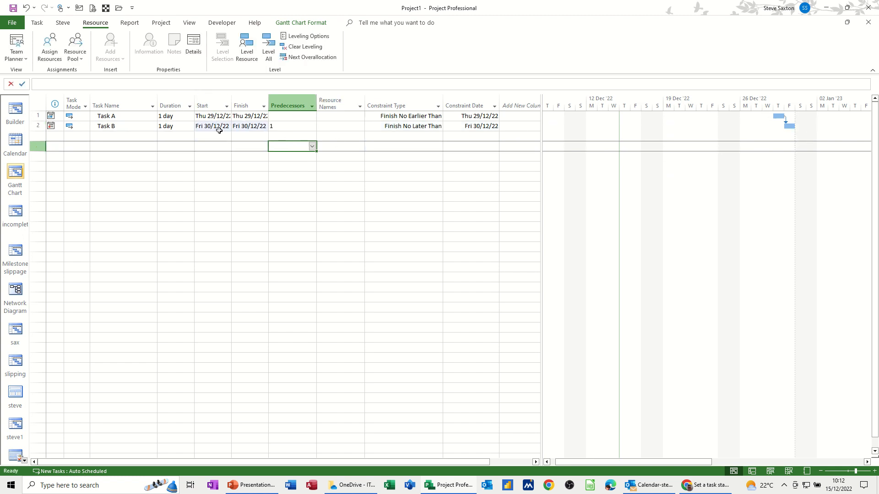
Review the constraint types available for Task B, comparing the no-later-than options without changing the constraint.
left_click(418, 127)
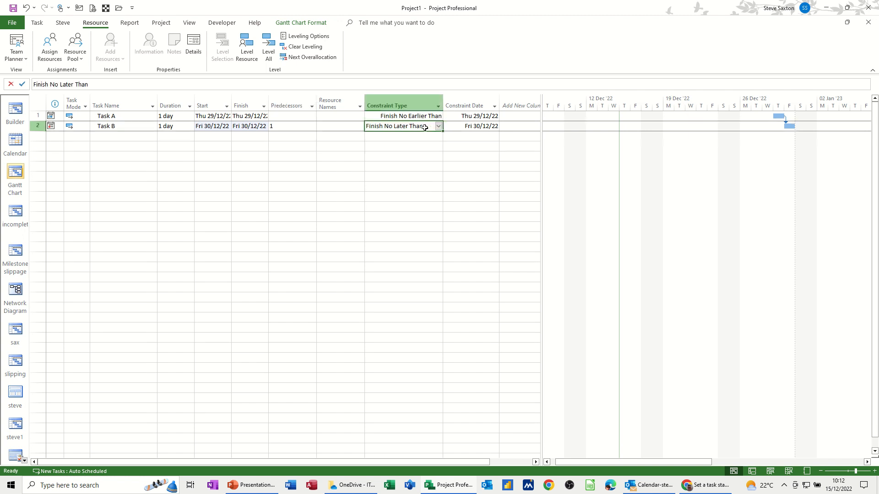
left_click(430, 126)
left_click(438, 126)
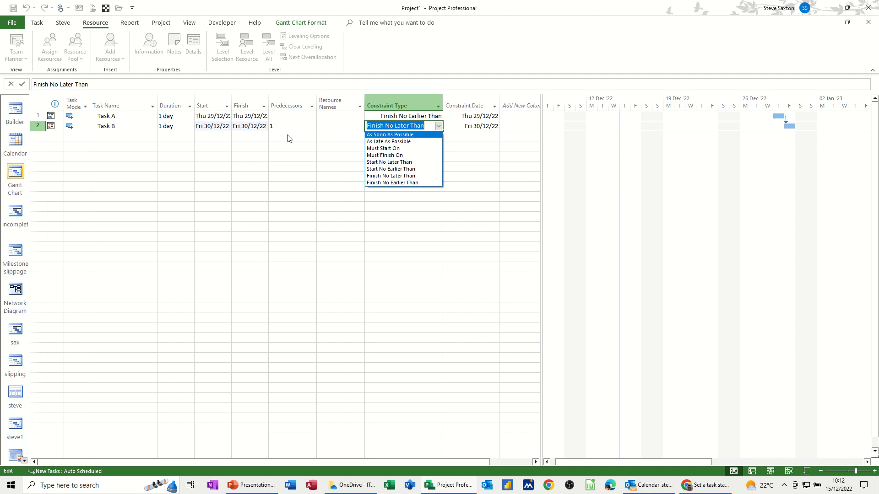
key("Down")
key("Down")
key("Down")
key("Down")
key("Down")
key("Down")
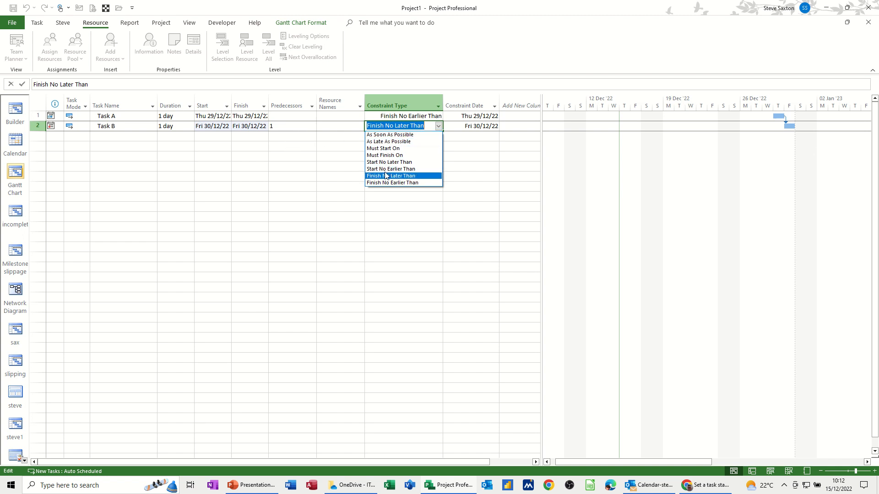
key("Up")
left_click(139, 144)
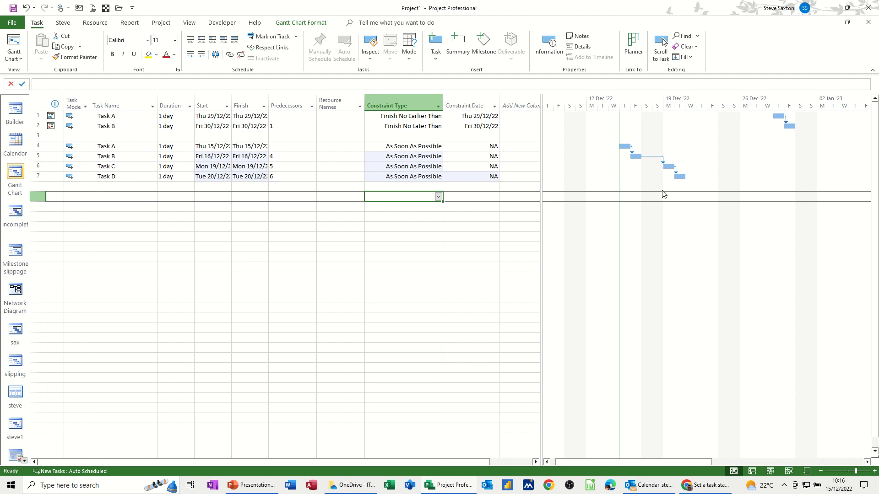
Configure the Gantt bar style for normal tasks to show the task Name as text on the right of each bar.
double_click(605, 171)
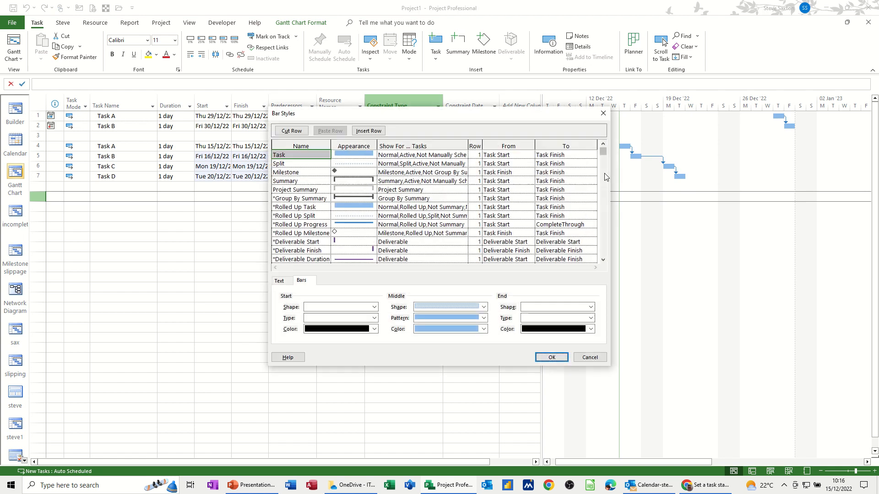
left_click(281, 282)
left_click(361, 309)
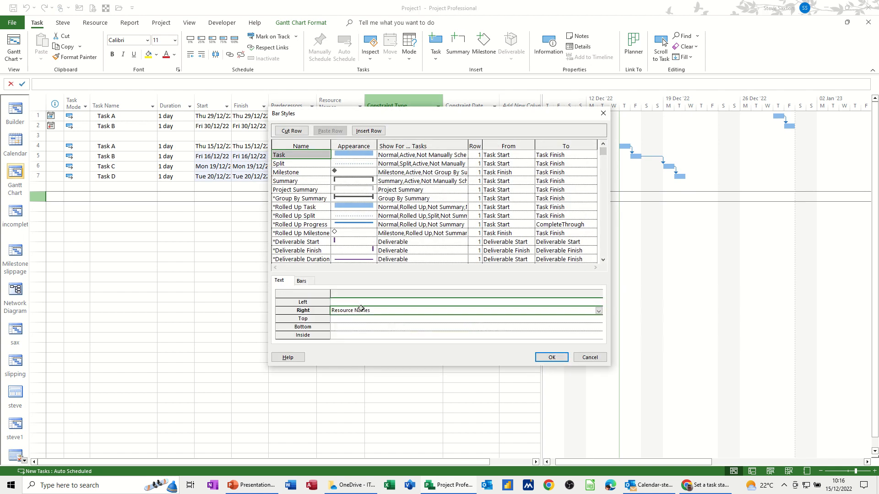
type("n")
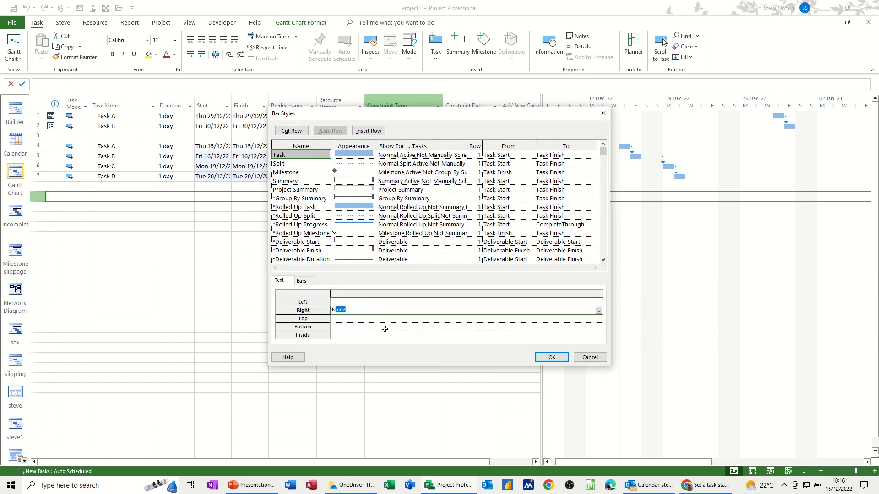
left_click(551, 361)
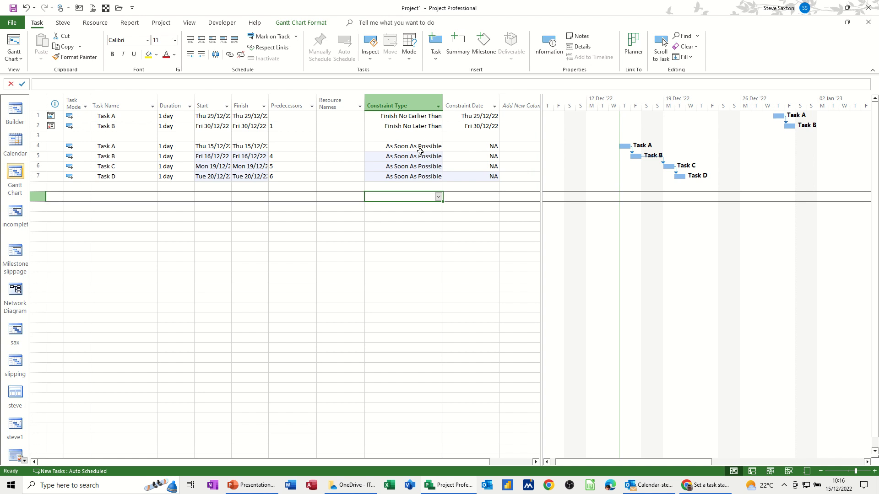
Change Task D's constraint type to Finish No Later Than, choosing to continue with that constraint despite the possible scheduling conflict.
left_click(414, 178)
left_click(438, 178)
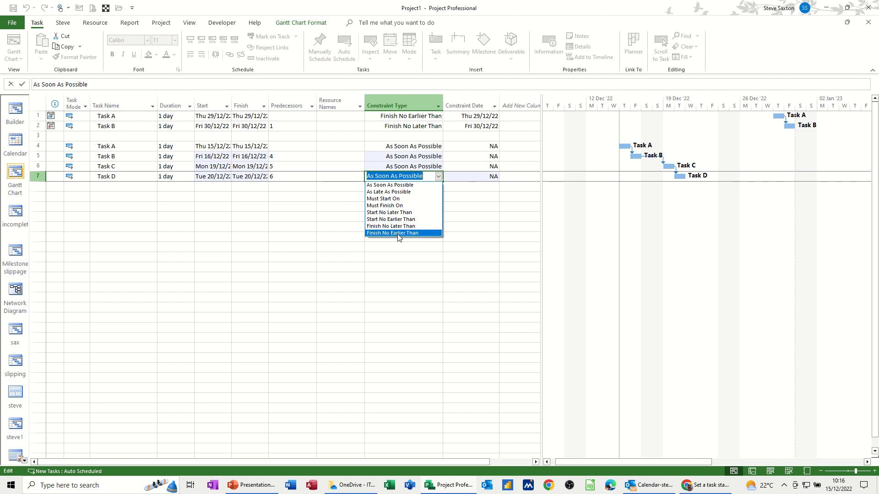
left_click(390, 227)
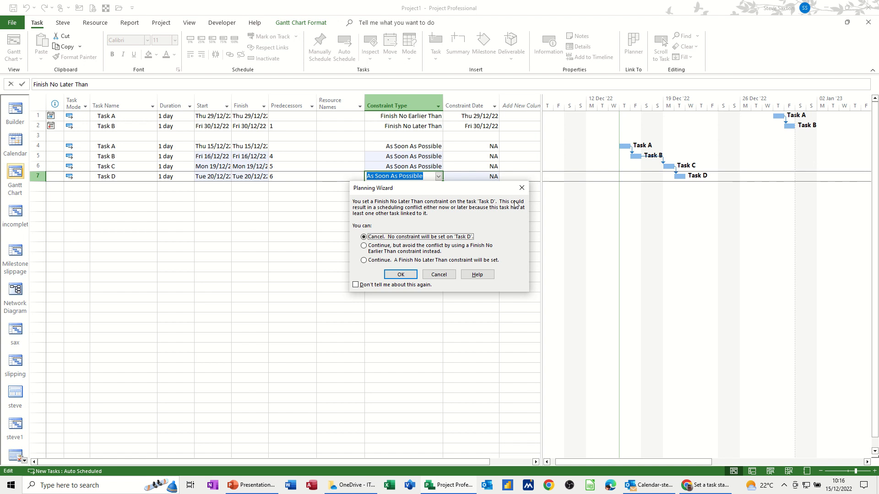
left_click(364, 260)
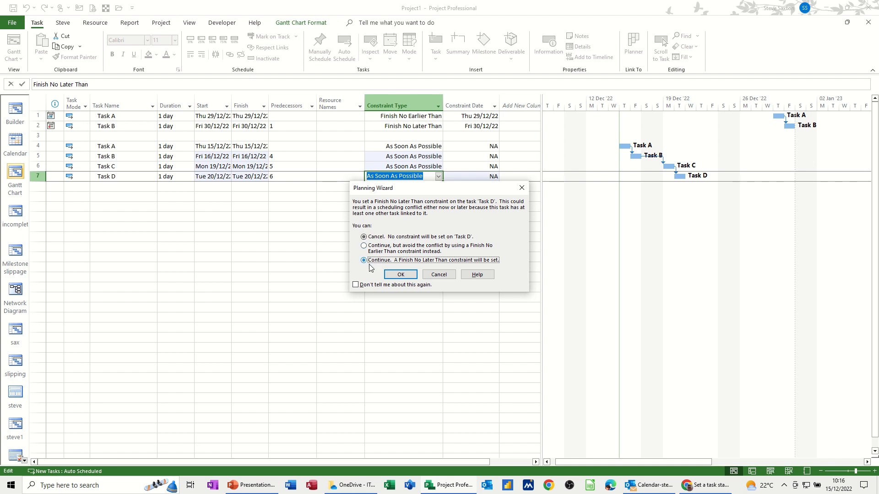
left_click(400, 275)
Set Task D's constraint date to Thu 29/12/22.
left_click(479, 176)
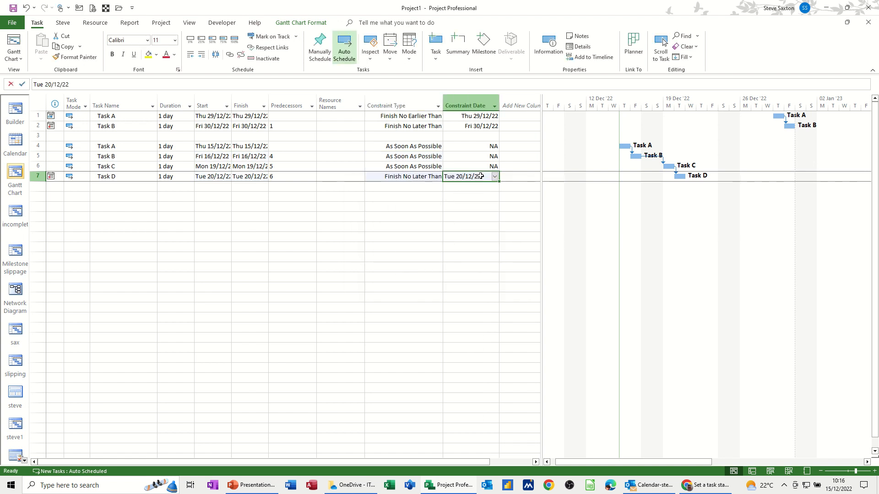
left_click(496, 179)
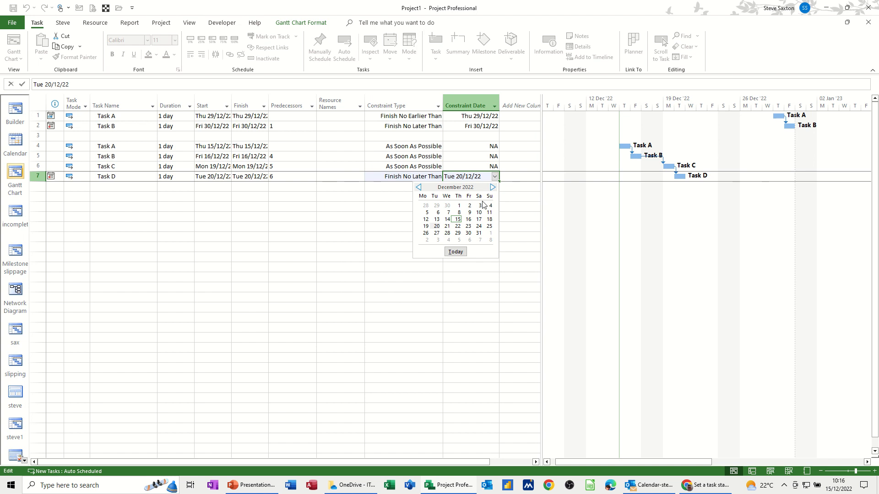
left_click(460, 227)
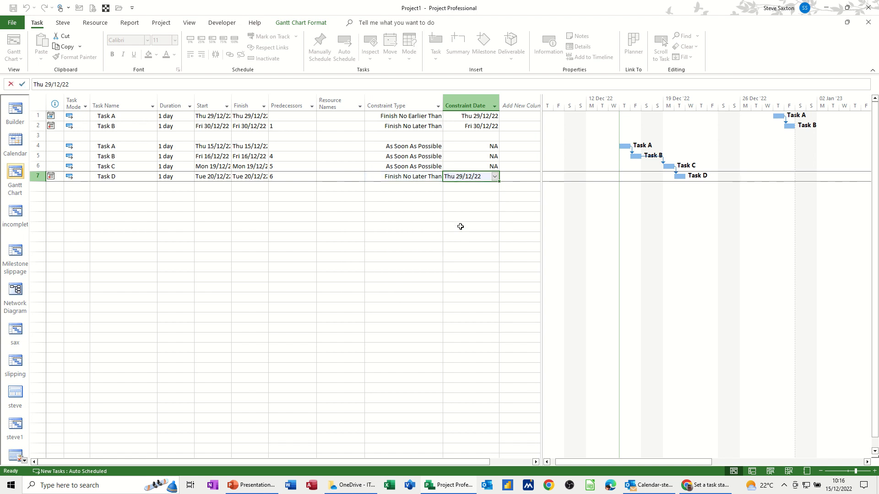
left_click(418, 179)
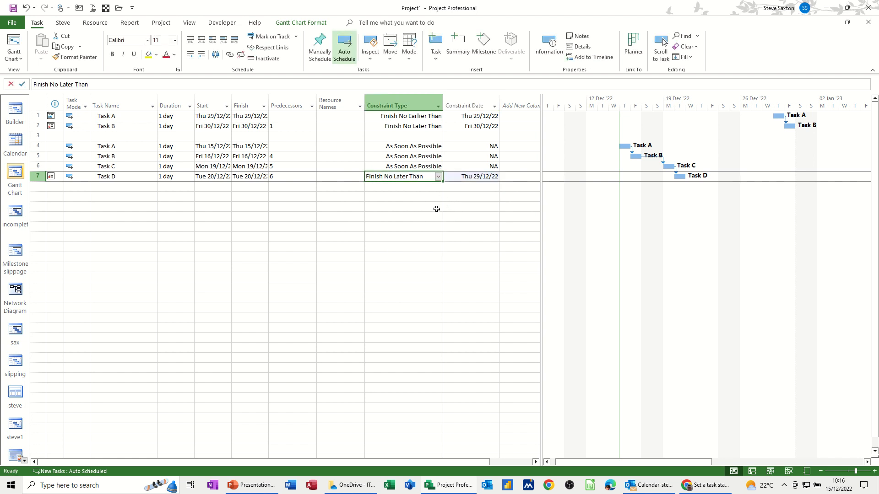
key("Return")
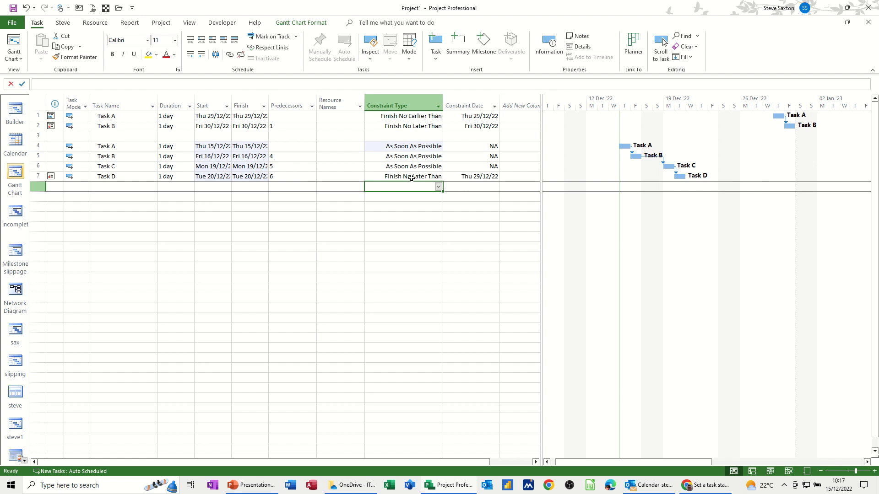
Change the constraint type of Task A in the four-task chain to As Late As Possible.
left_click(411, 147)
left_click(437, 147)
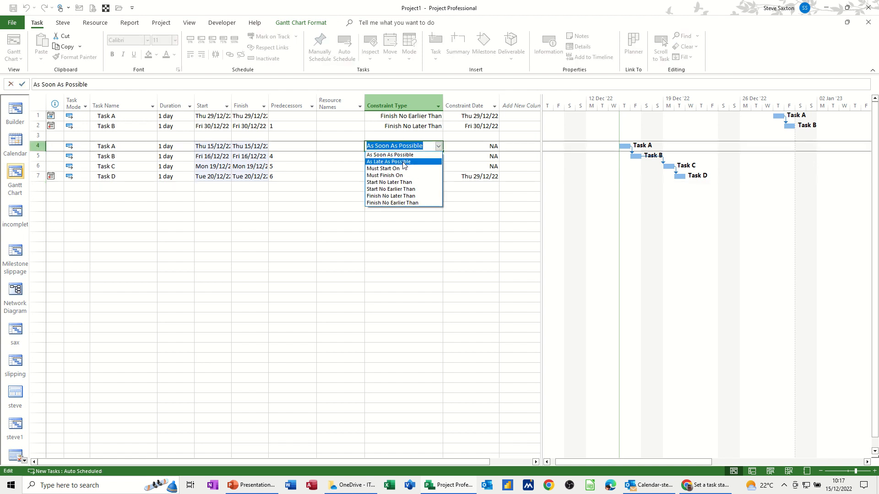
left_click(403, 162)
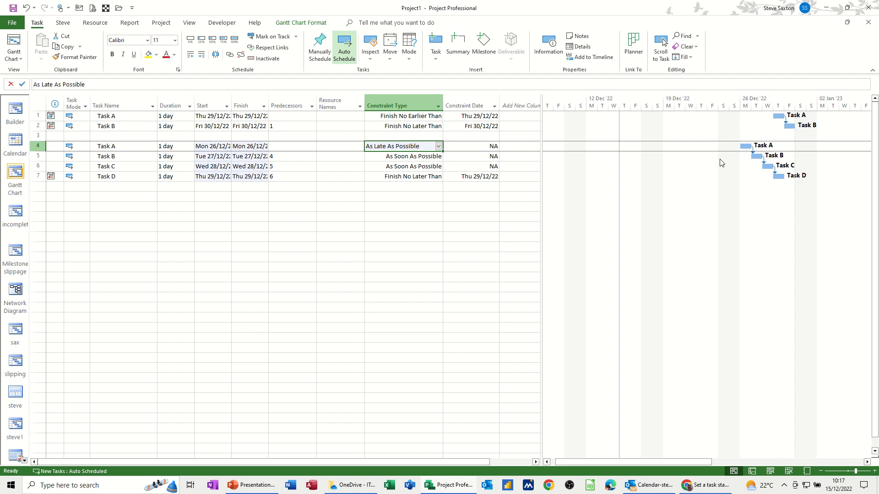
Give Task A in the four-task chain a Start No Later Than constraint with the date Thu 29/12/22.
left_click(438, 146)
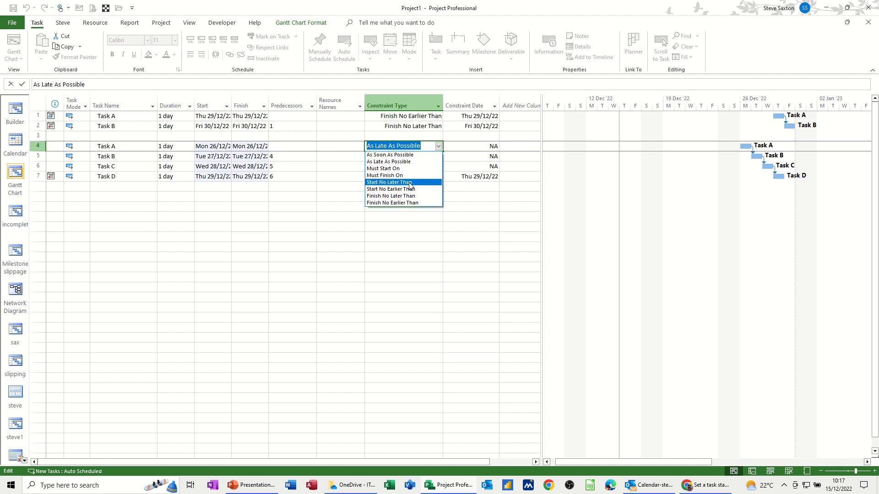
left_click(378, 183)
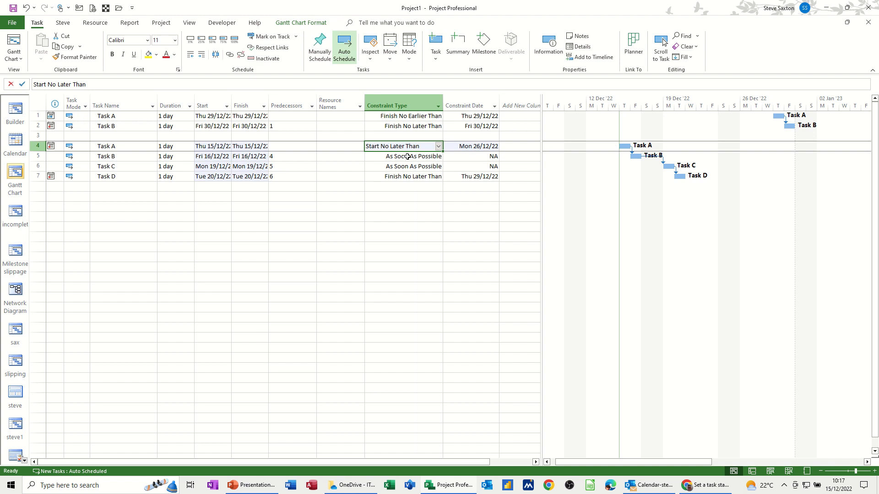
left_click(483, 149)
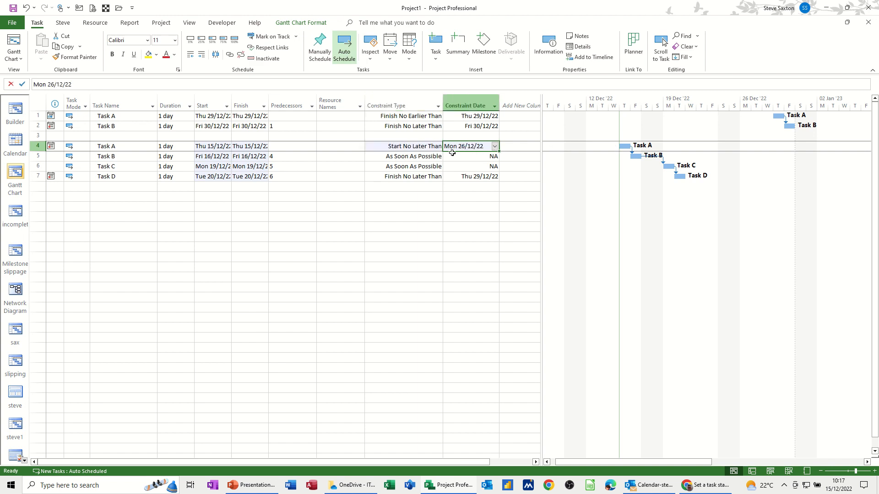
left_click(494, 147)
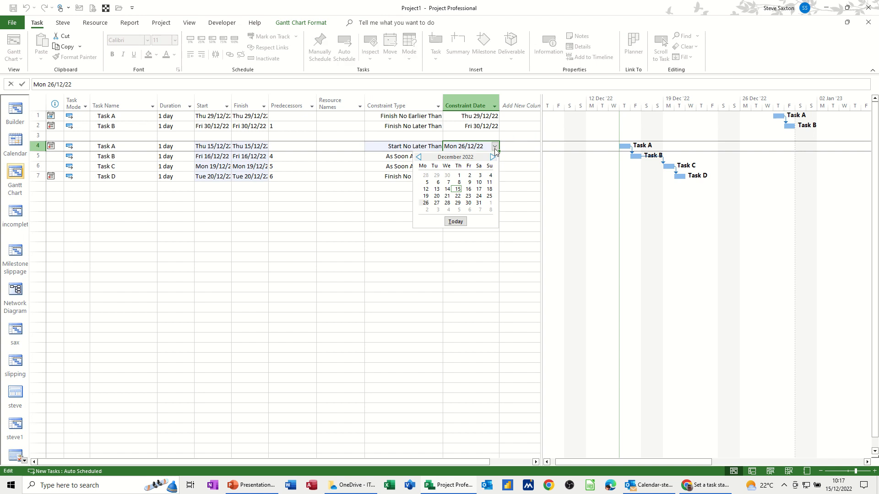
left_click(458, 204)
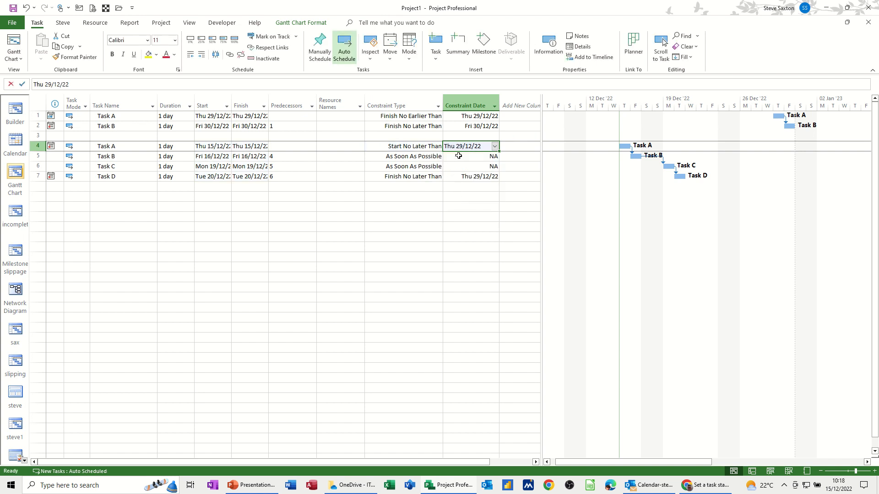
Change the constraint type of Task B in the four-task chain to As Late As Possible.
left_click(458, 156)
left_click(425, 157)
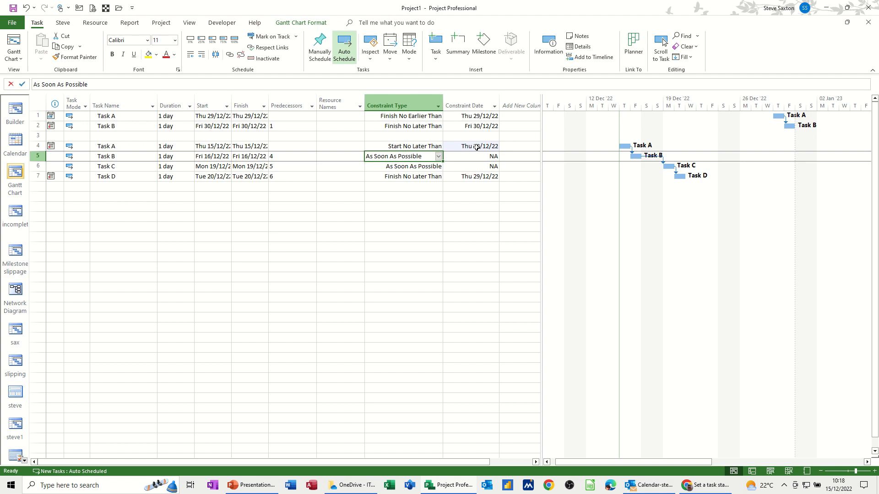
left_click(438, 157)
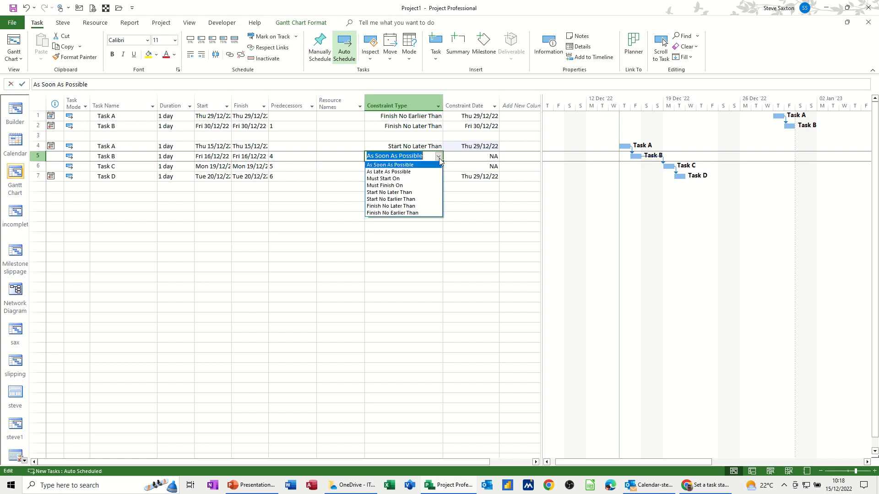
left_click(414, 173)
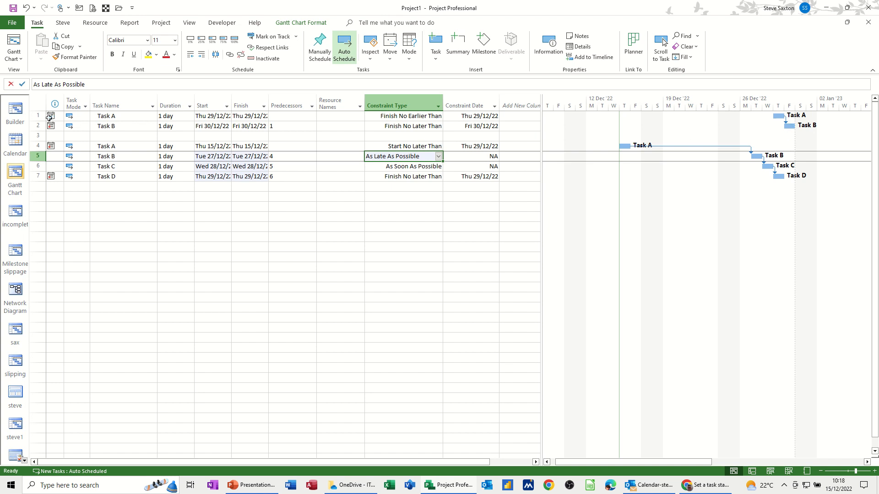
Delete the original Task A and Task B from rows 1 and 2, along with the blank row above the four-task chain.
left_click_drag(41, 116, 44, 126)
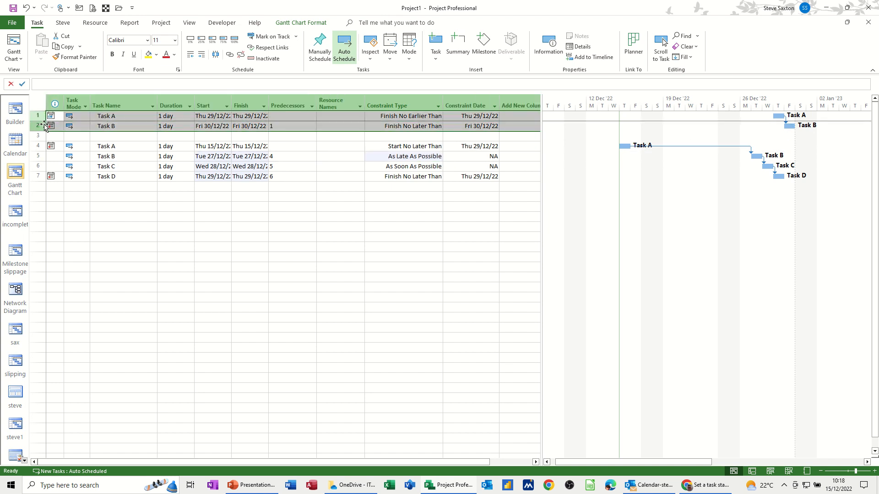
key("Delete")
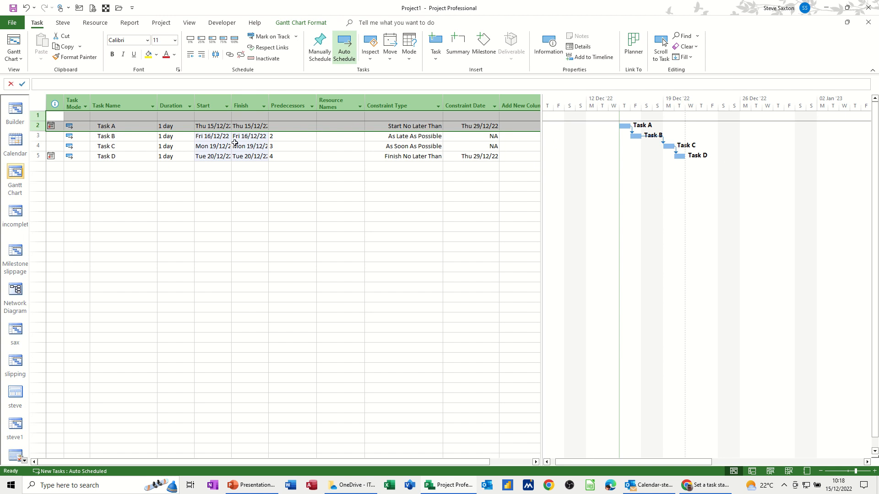
left_click(54, 116)
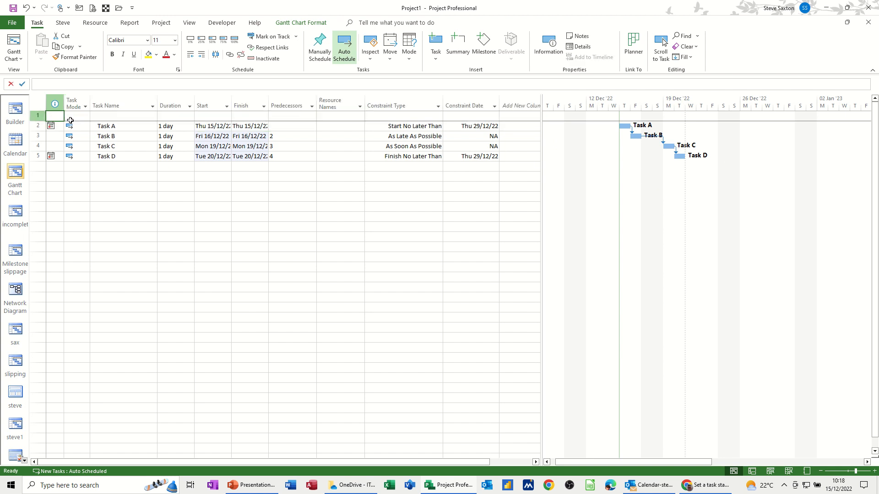
left_click(31, 115)
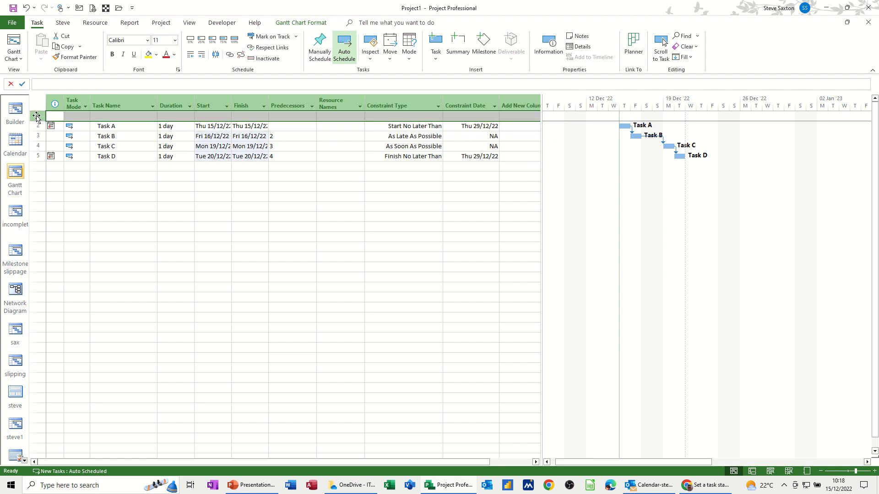
right_click(36, 118)
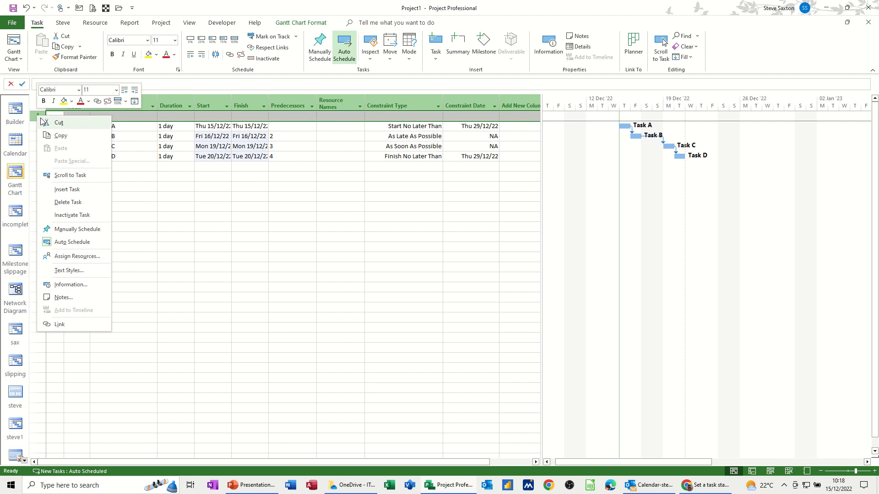
left_click(65, 203)
left_click(341, 156)
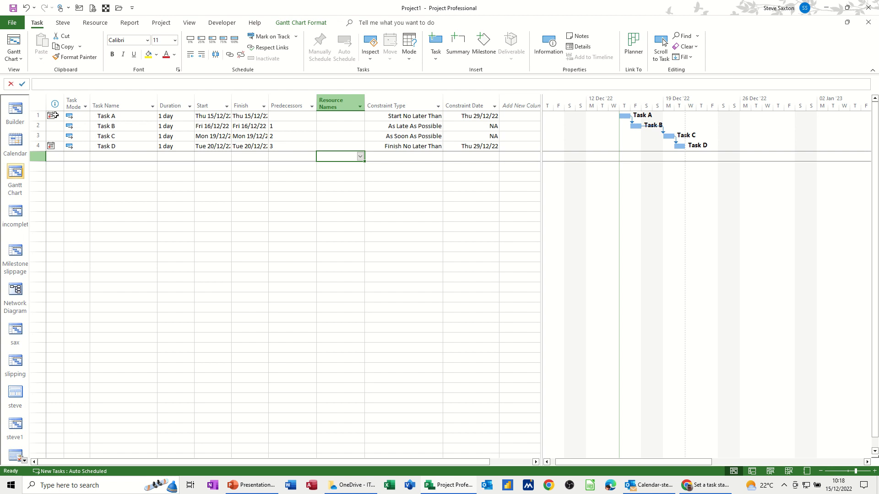
Check the constraint details shown by Task A's indicator.
mouse_move(51, 116)
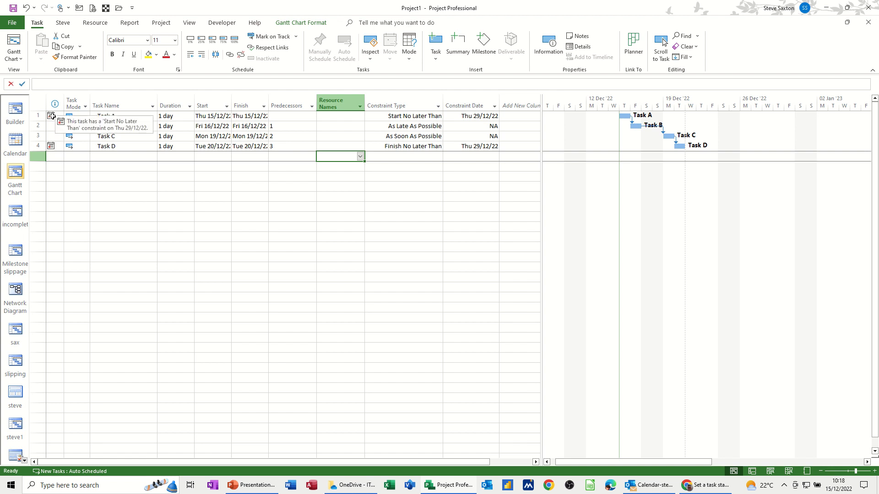